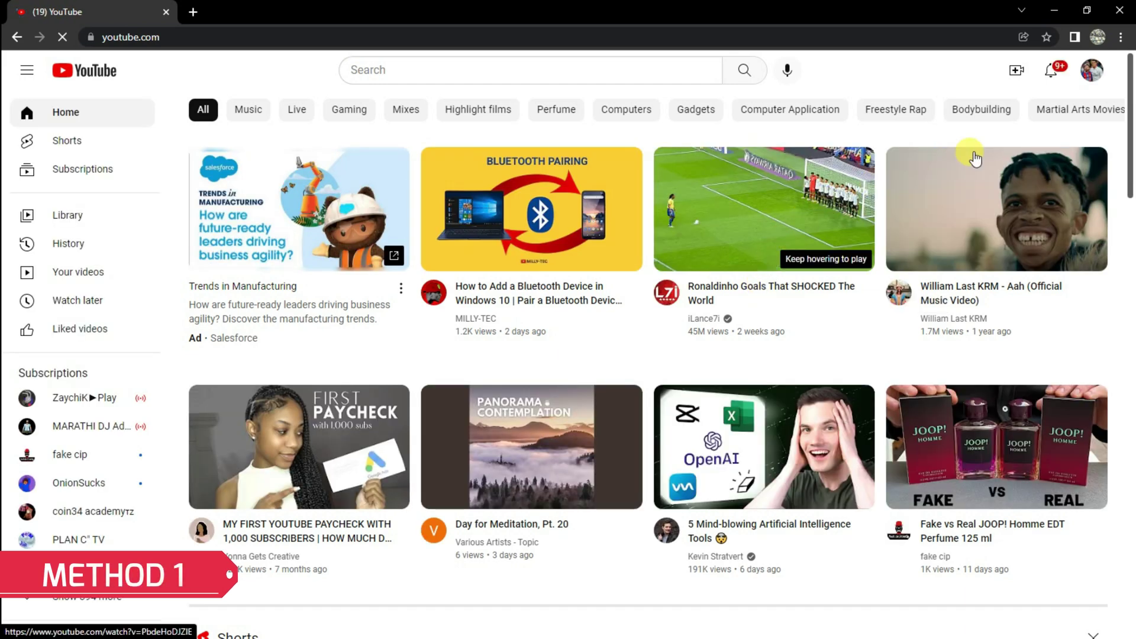
- Go to YouTube Studio for the signed-in account and show the channel's content list
click(1092, 71)
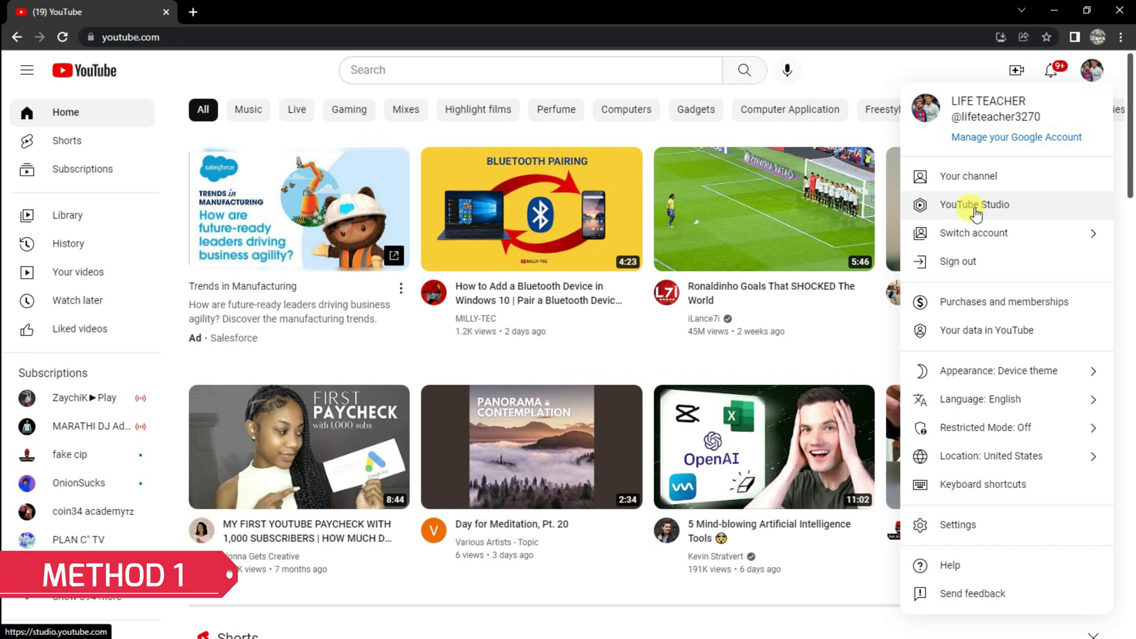
click(975, 208)
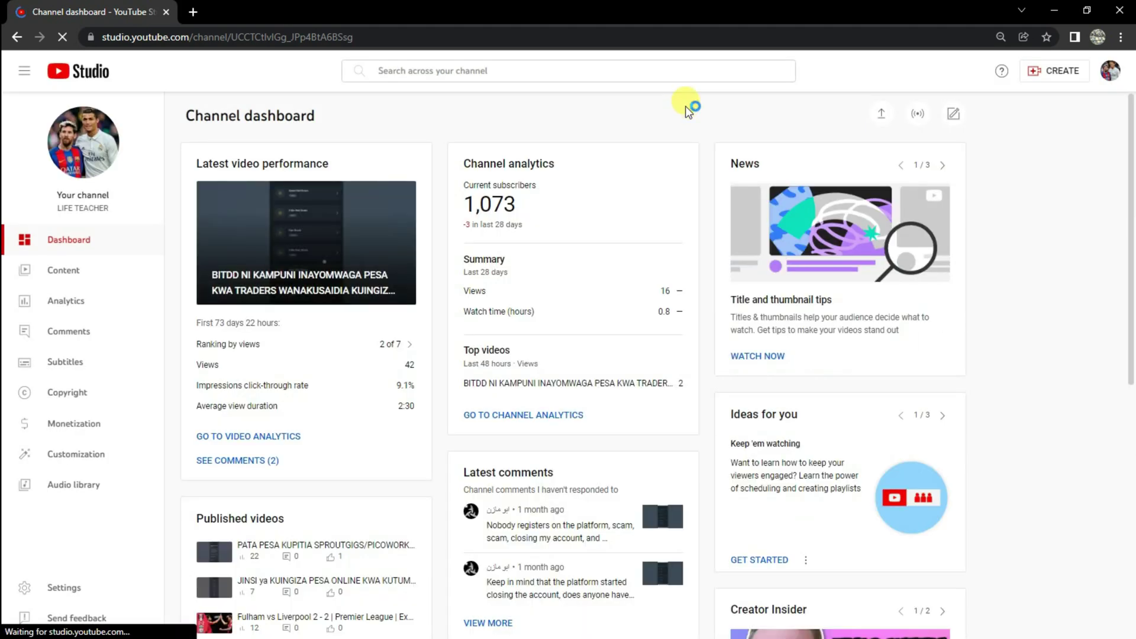
click(66, 272)
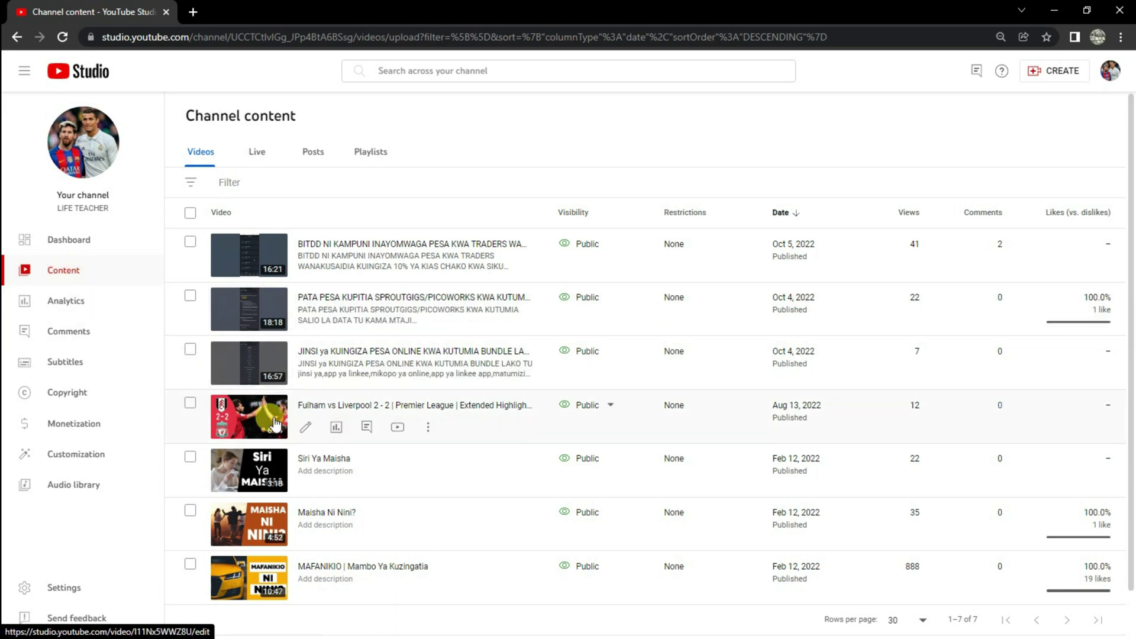
- Select the three videos Siri Ya Maisha, Maisha Ni Nini? and MAFANIKIO | Mambo Ya Kuzingatia
scroll(274, 424, down, 1)
click(190, 354)
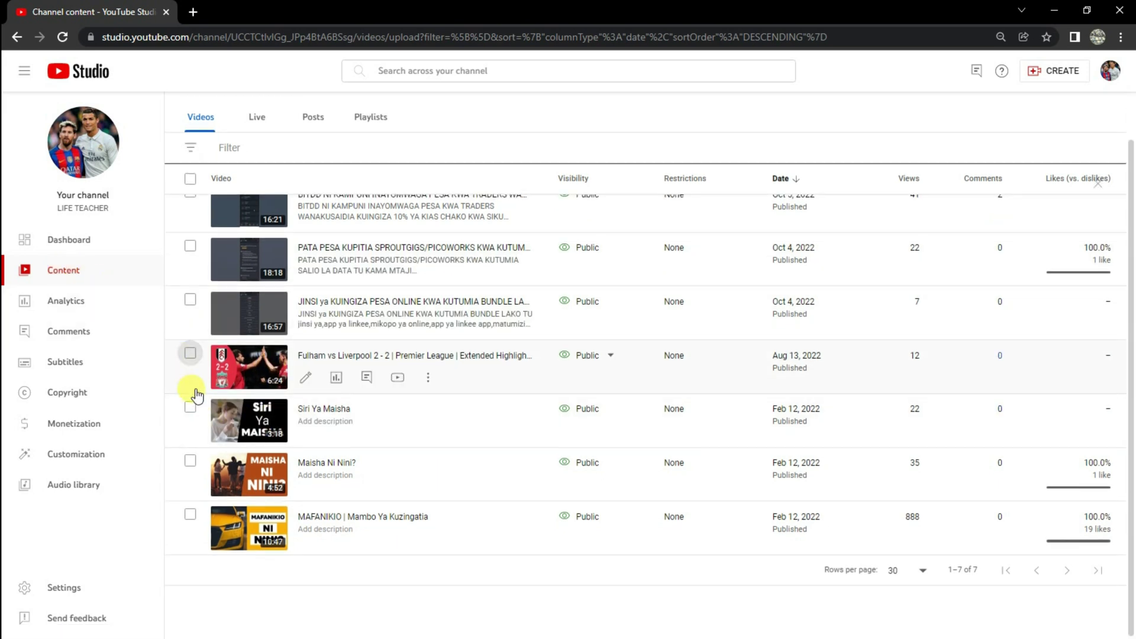
click(190, 447)
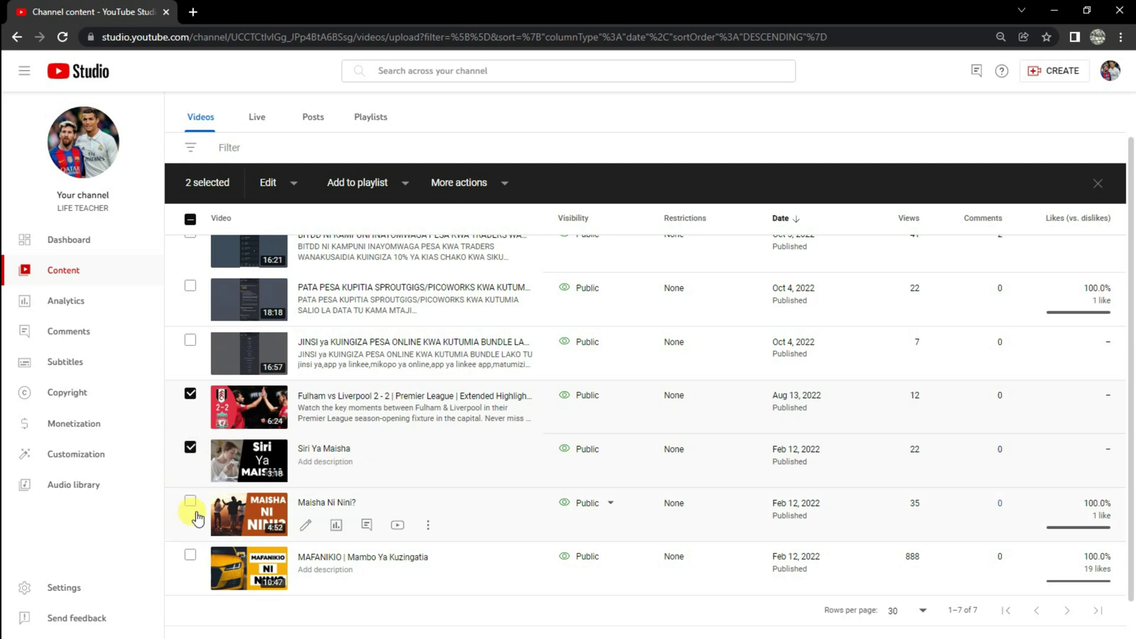
click(190, 503)
click(189, 556)
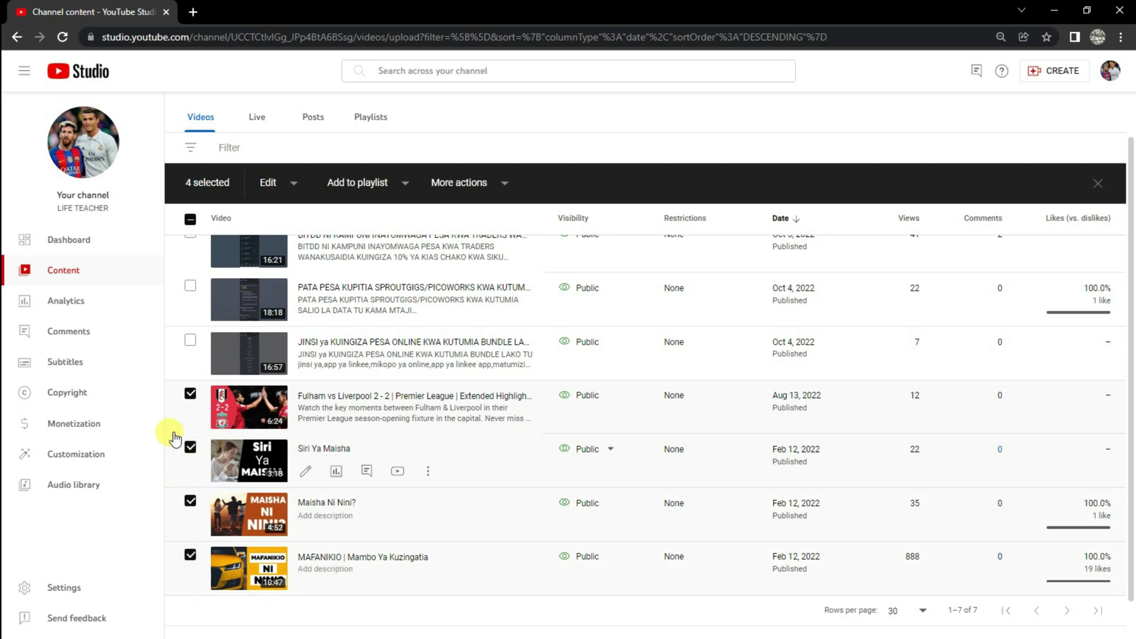
click(190, 393)
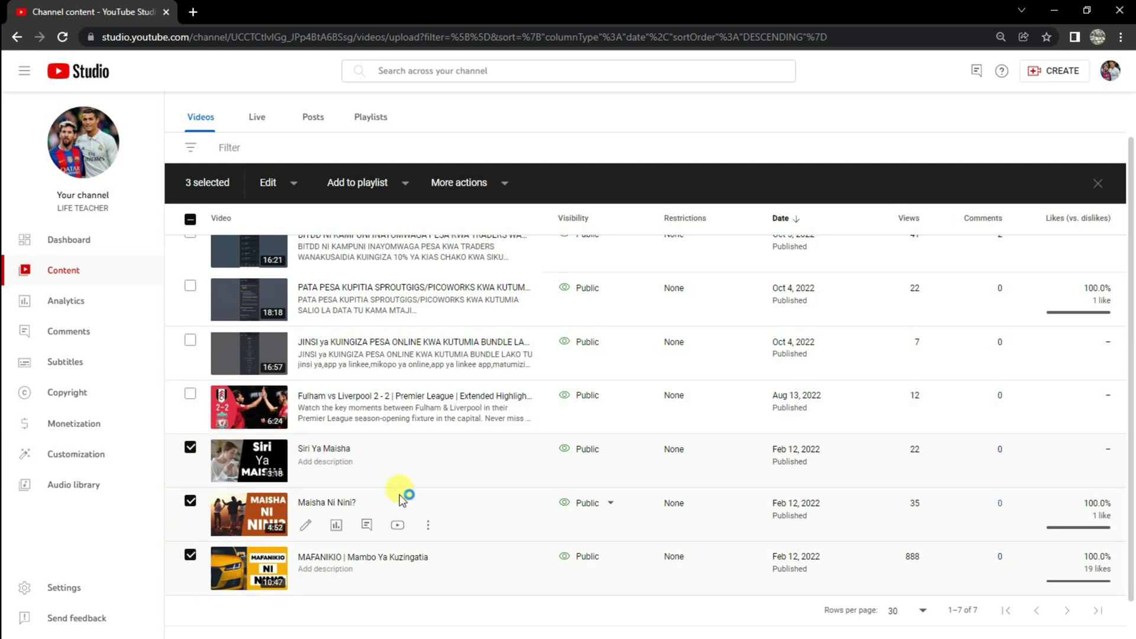
scroll(400, 472, up, 1)
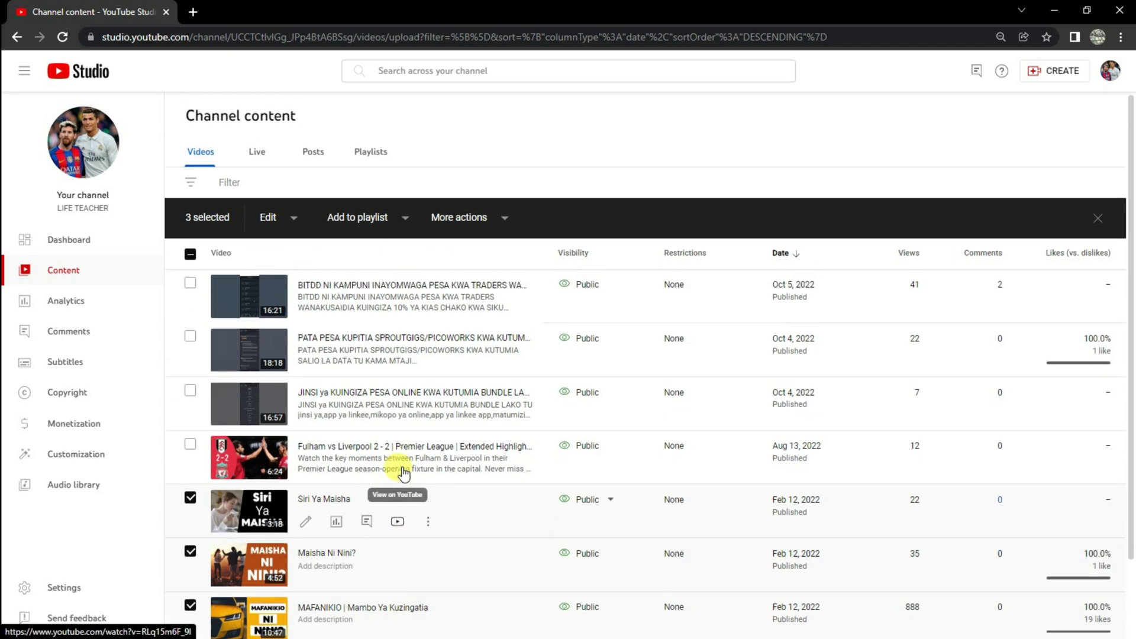
- Create a public playlist titled MAISHA, save the selected videos to it, and view the channel's playlists
click(405, 219)
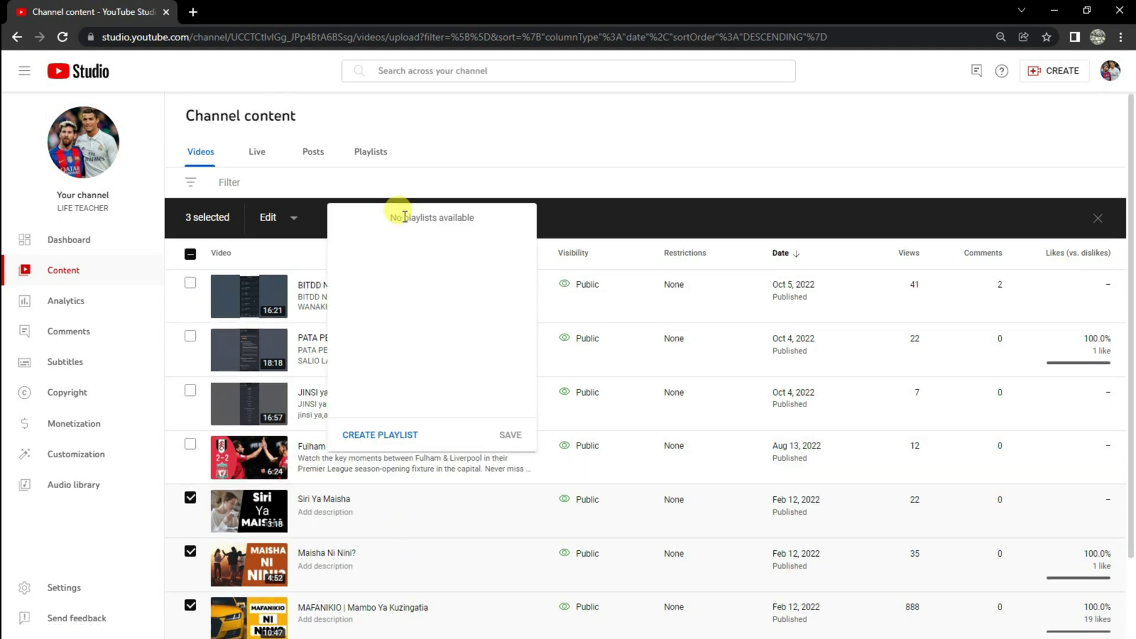
click(384, 438)
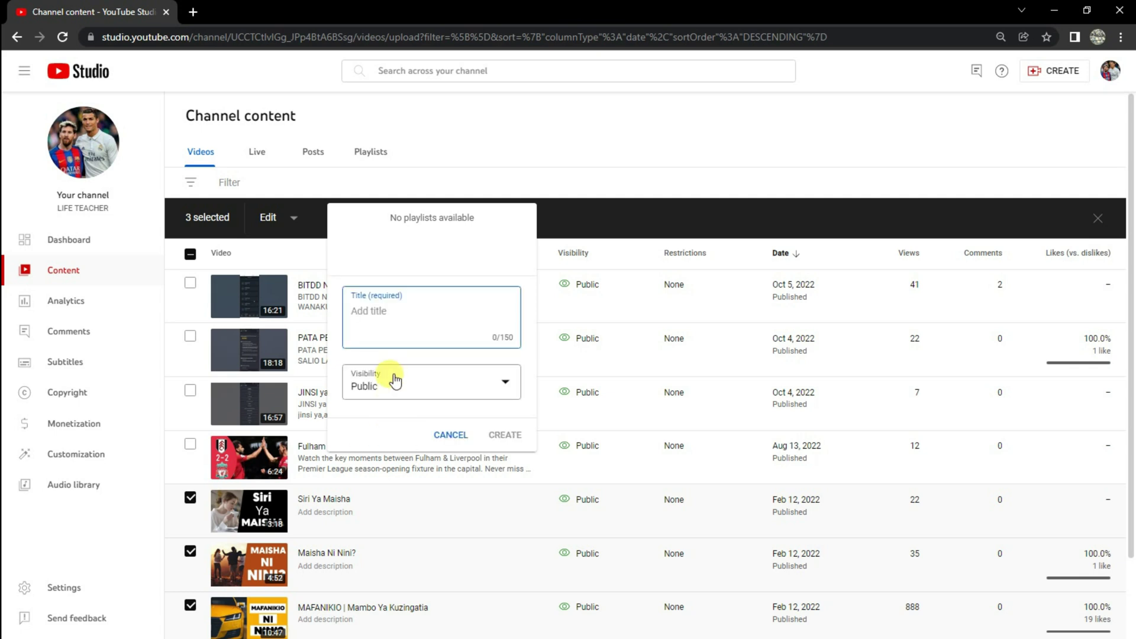
text(MAISHA)
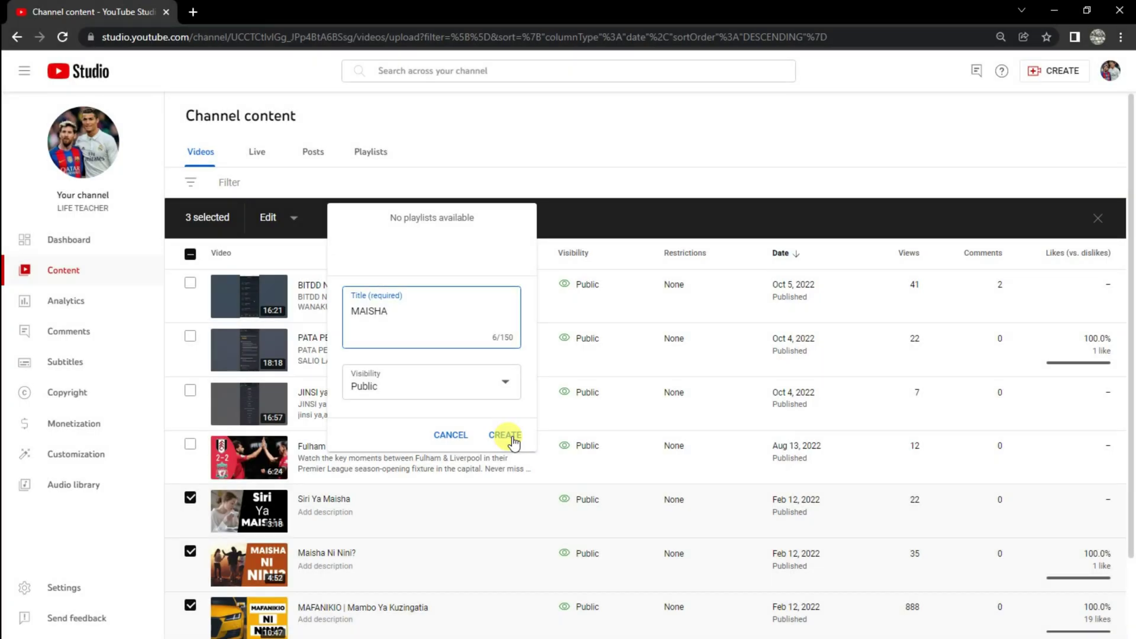
click(506, 435)
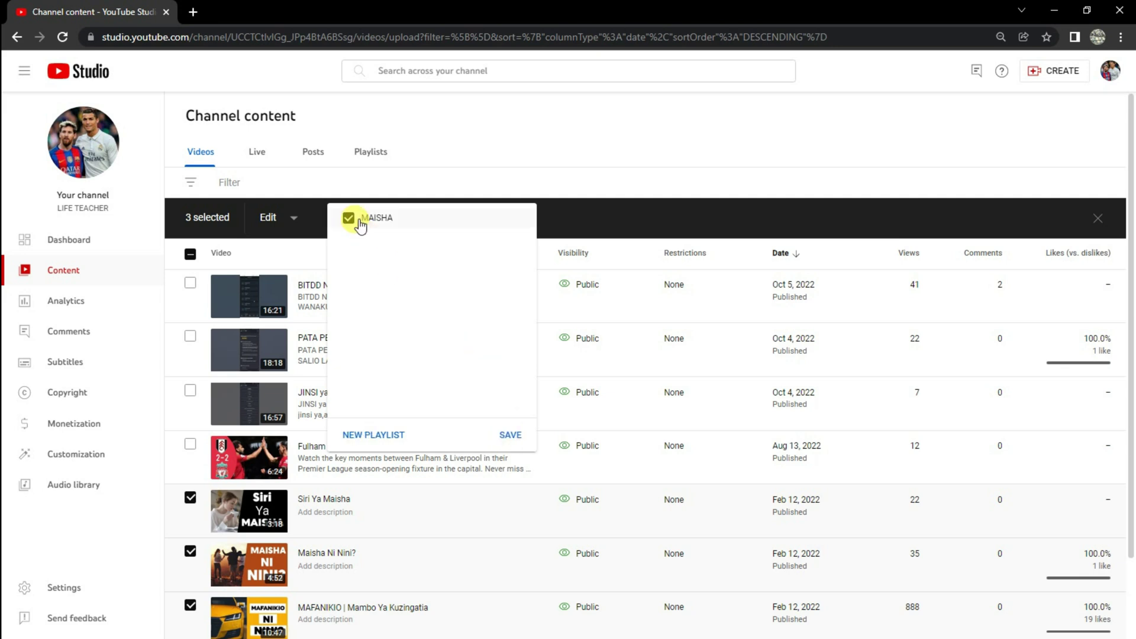
click(516, 439)
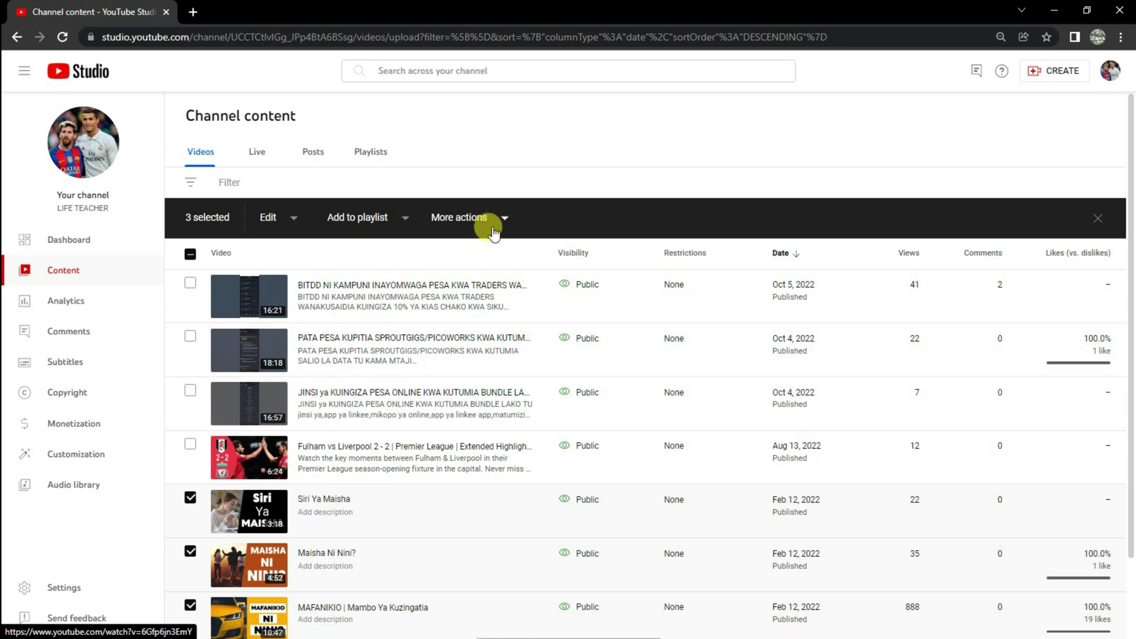
click(371, 155)
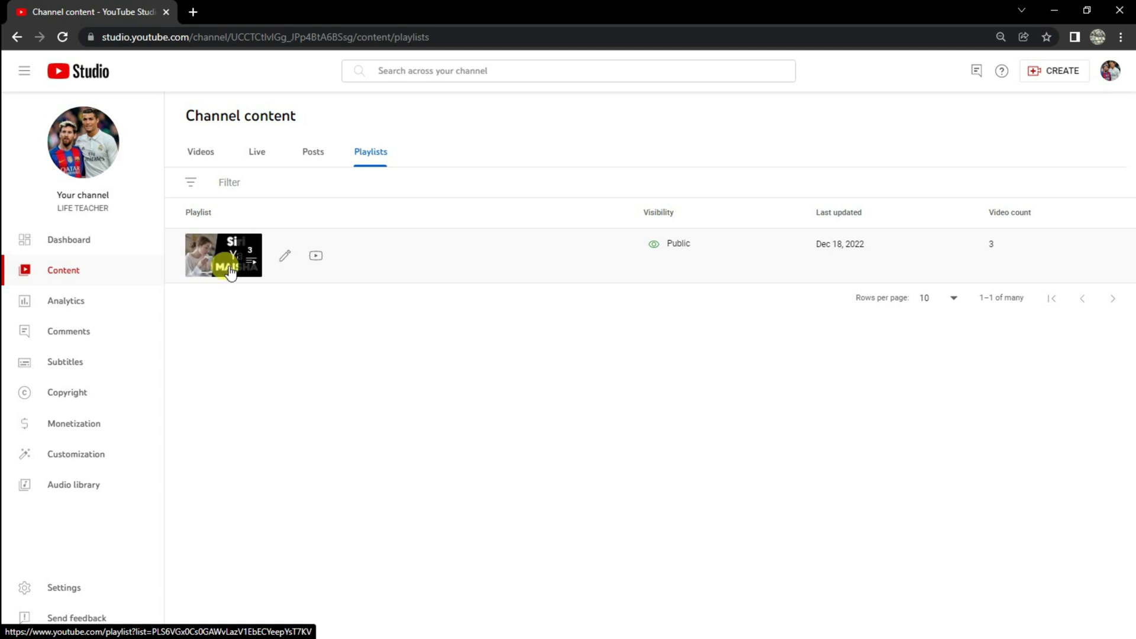
- Return to the videos and replace the selection with the three October 2022 videos: BITDD, PATA PESA and JINSI ya KUINGIZA PESA
click(200, 160)
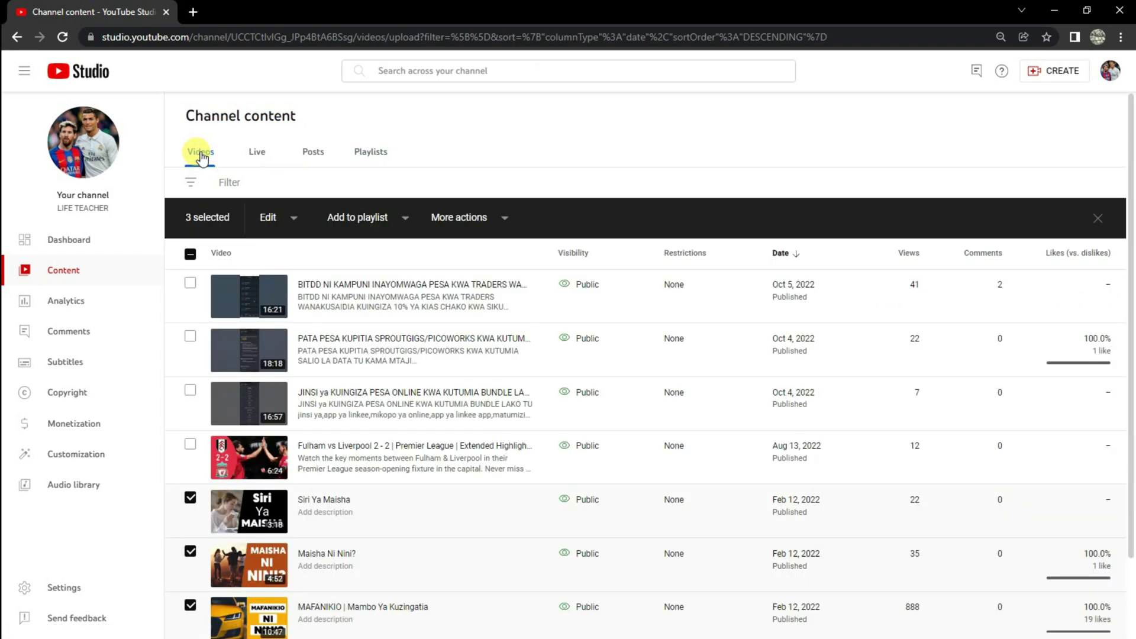
click(190, 498)
click(190, 551)
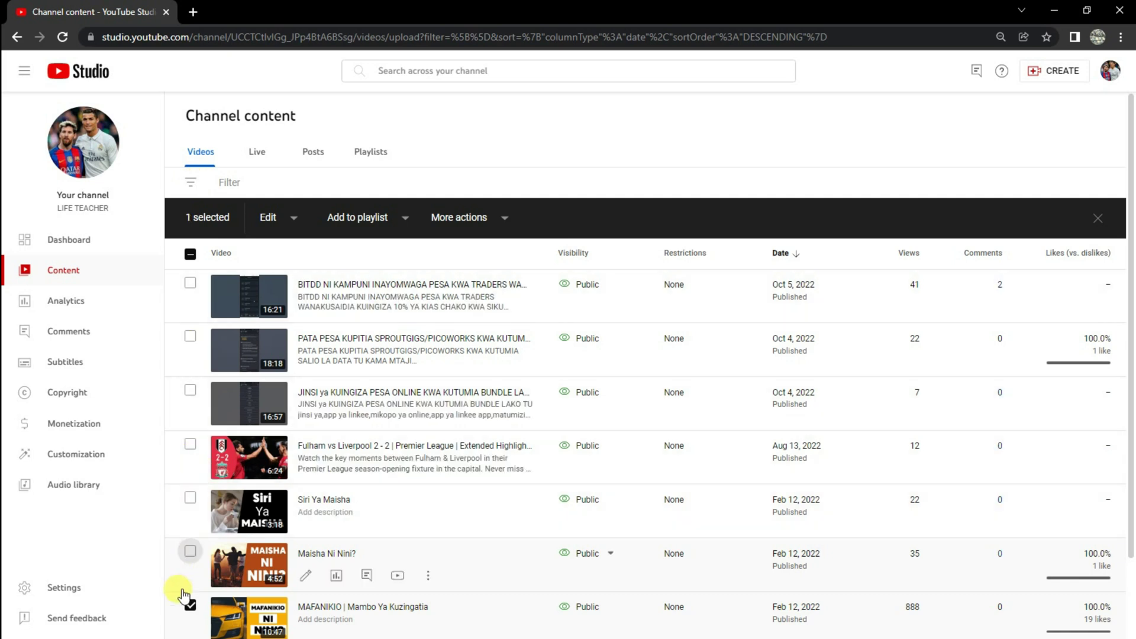
click(190, 604)
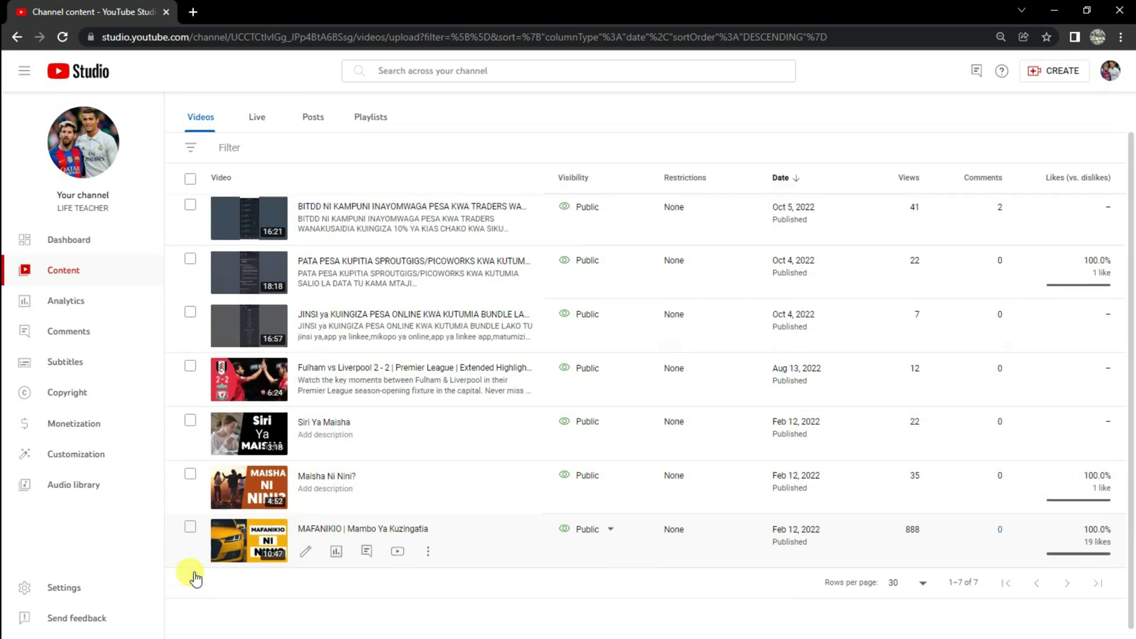
click(190, 243)
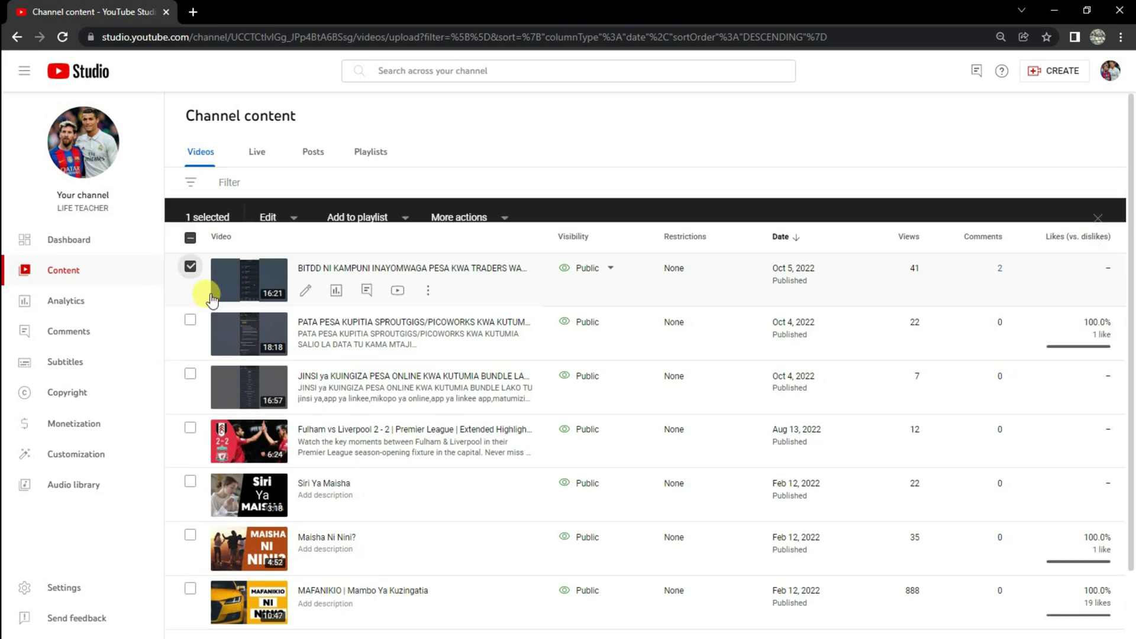
click(190, 336)
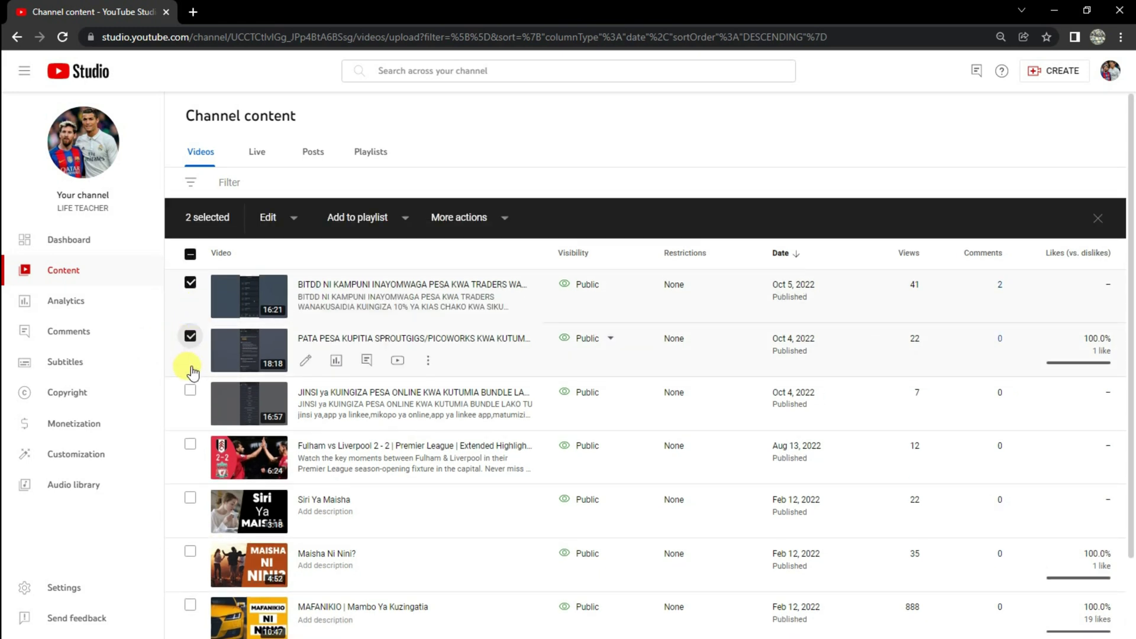
click(189, 390)
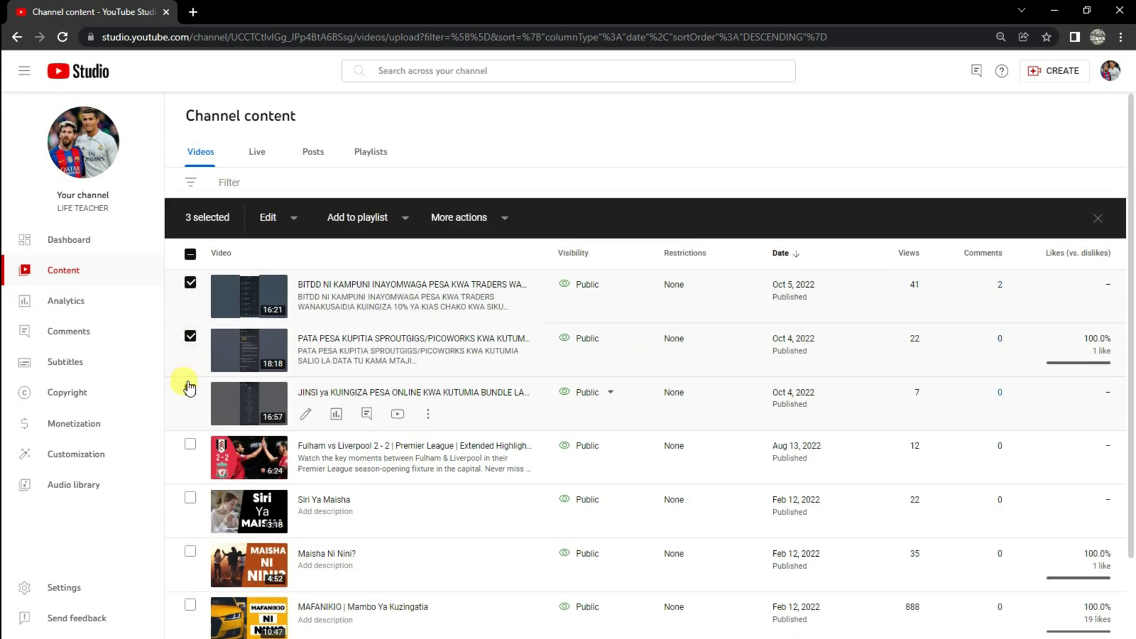
- Create a public playlist titled ONLINE INCOME and save the three selected videos to it
click(389, 219)
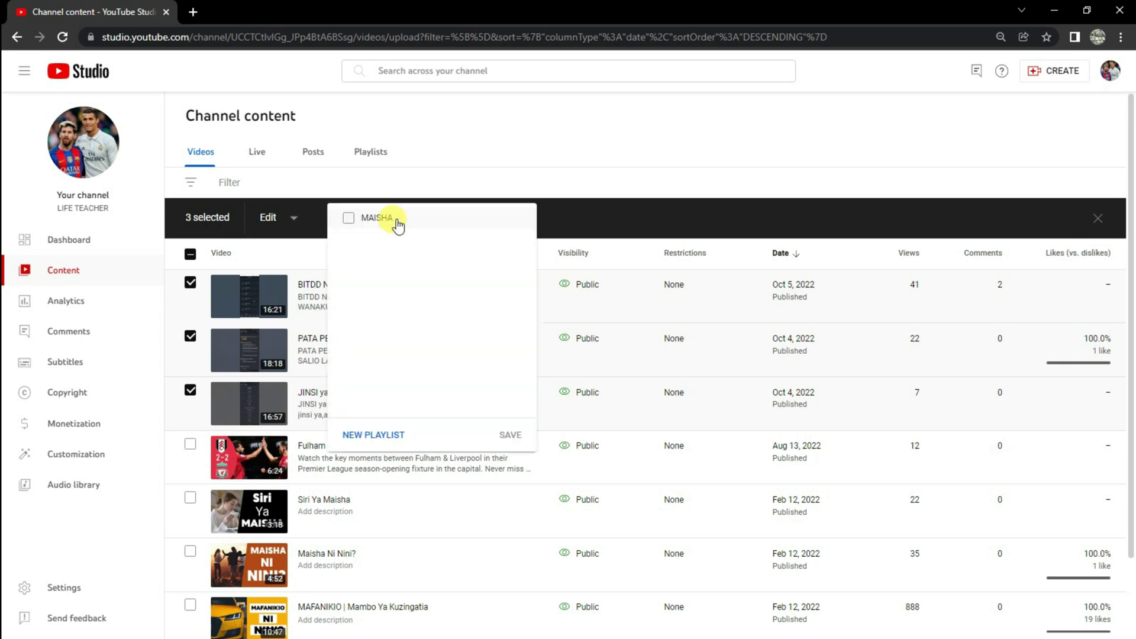
click(365, 435)
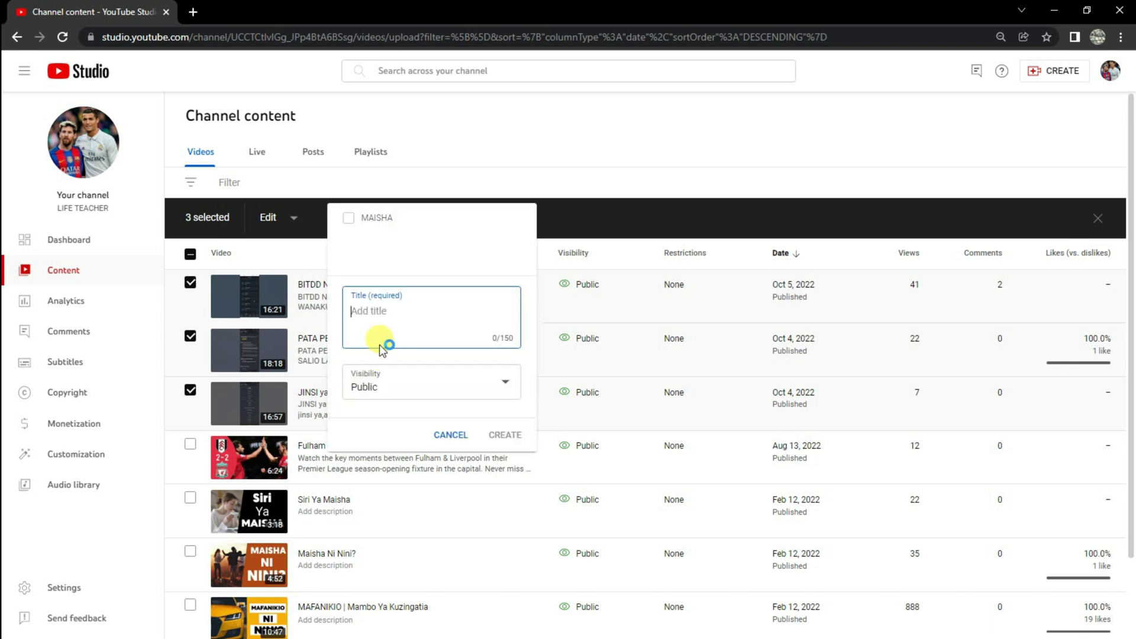
text(oNLINE)
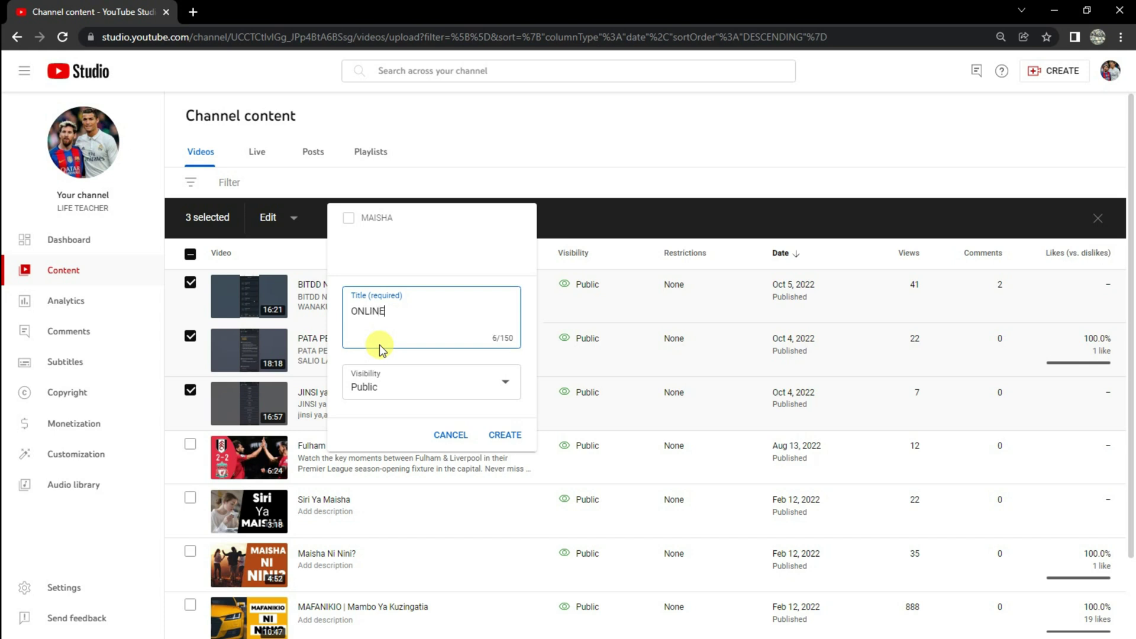
click(381, 349)
text(INCOME)
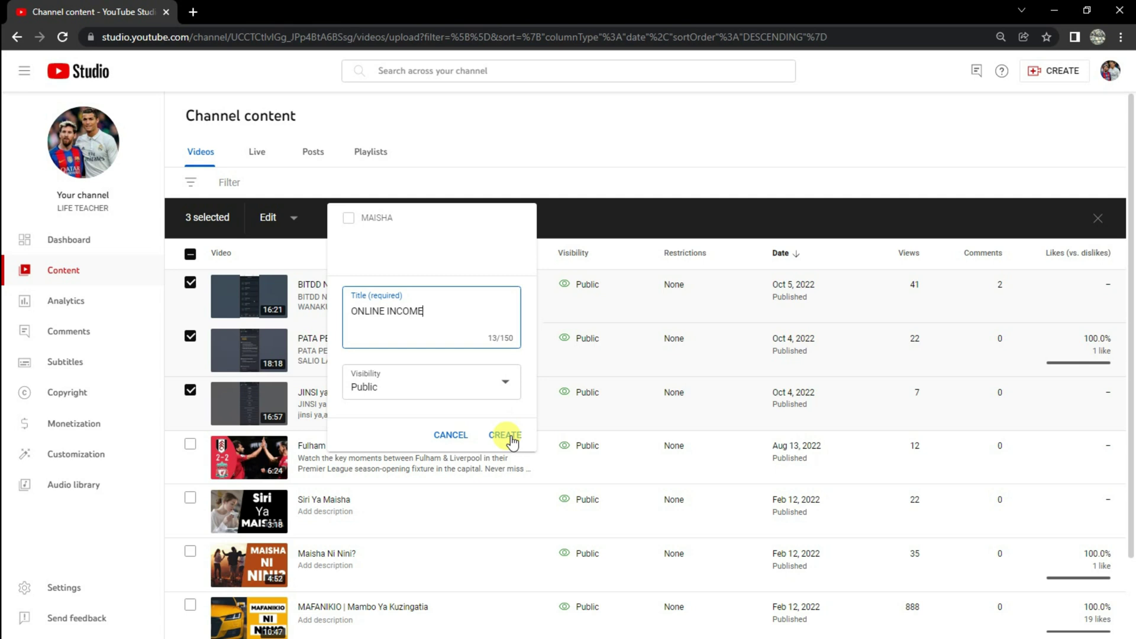
click(510, 437)
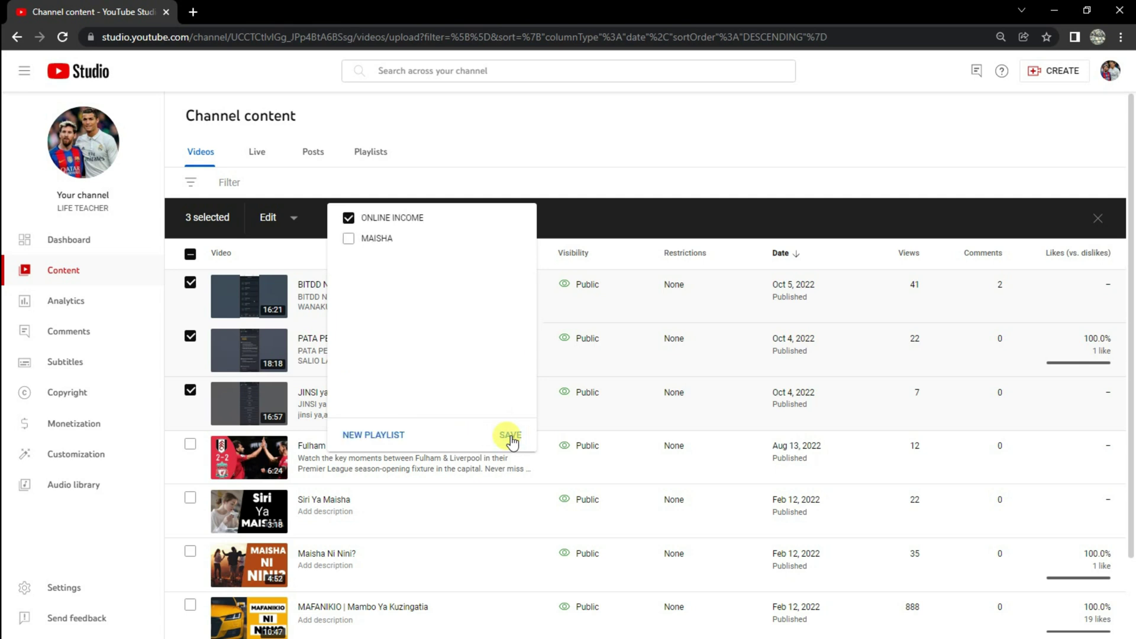
click(510, 436)
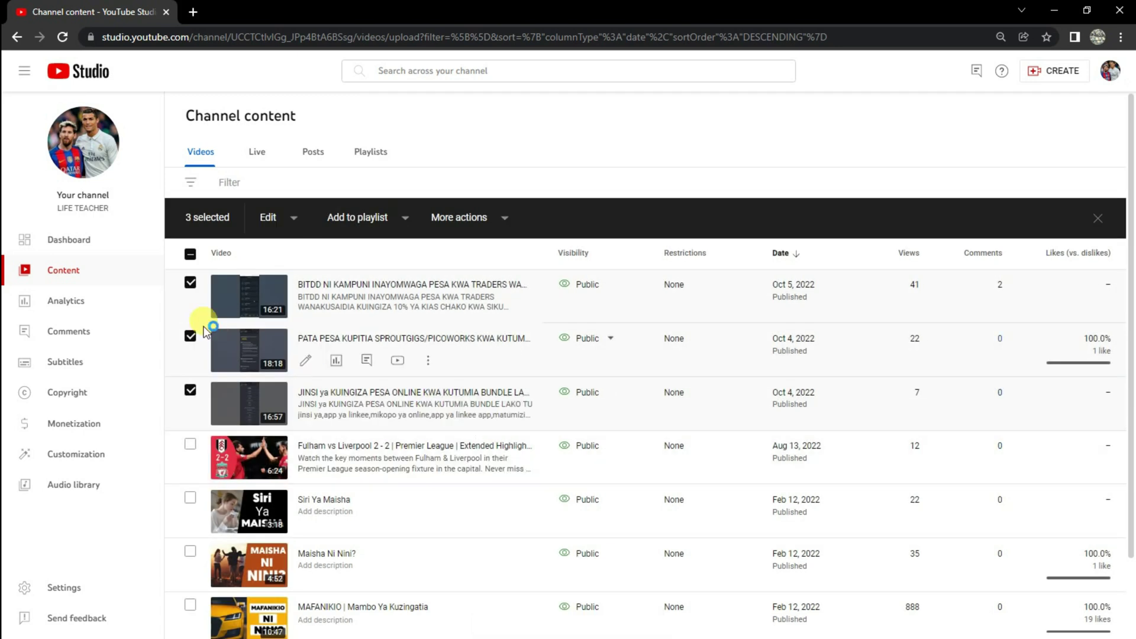
- Clear the current selection and select only the Fulham vs Liverpool 2 - 2 highlights video
click(190, 283)
click(190, 336)
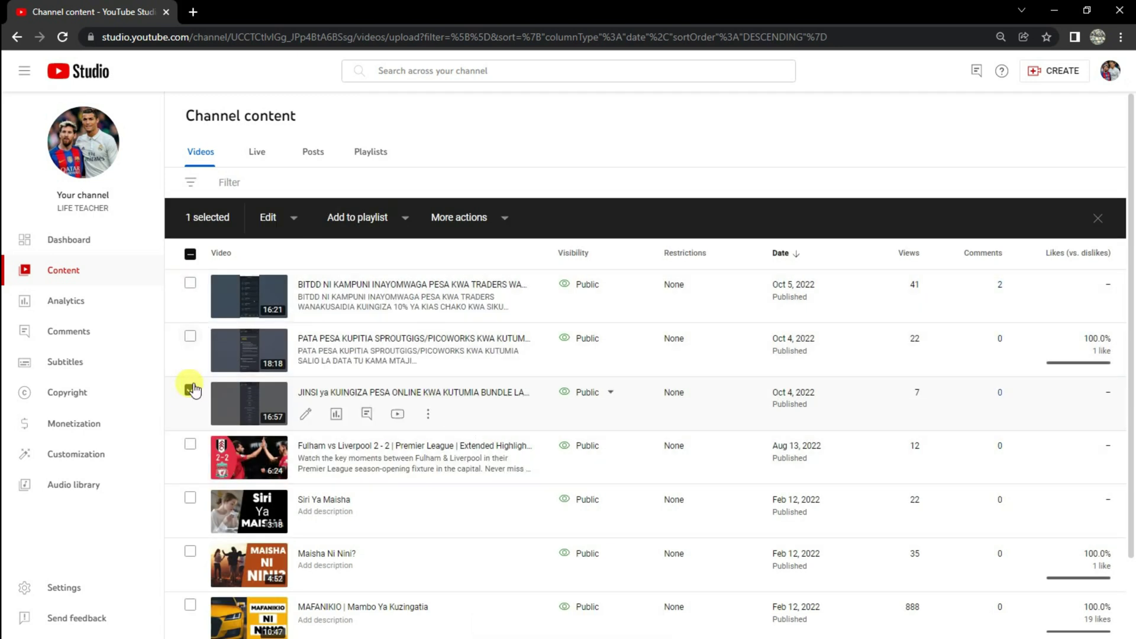
click(190, 390)
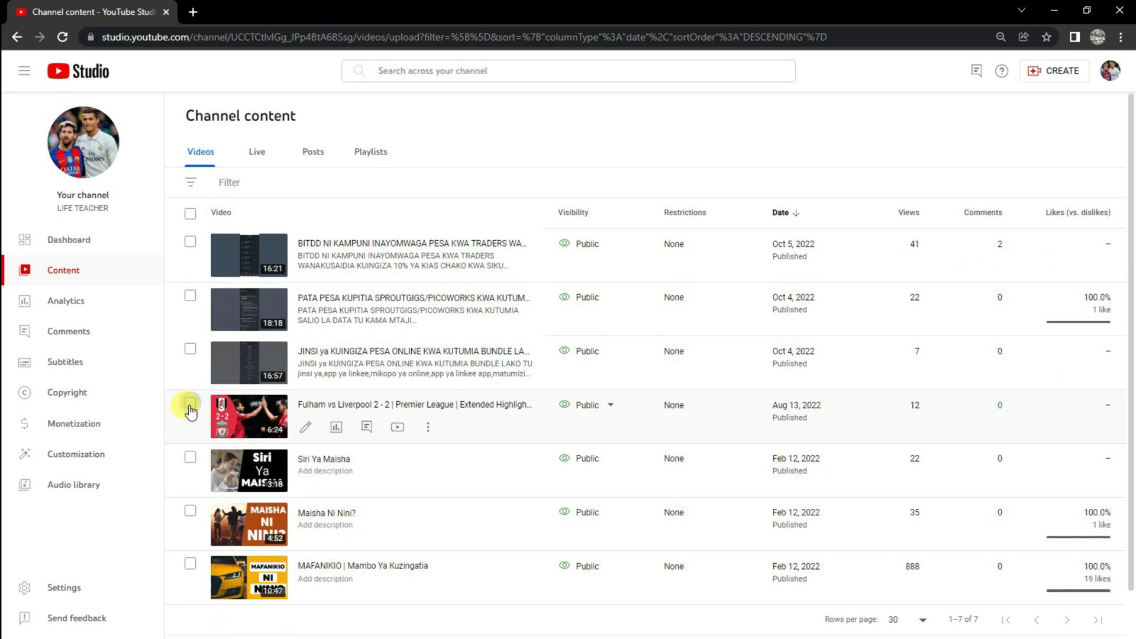
click(190, 403)
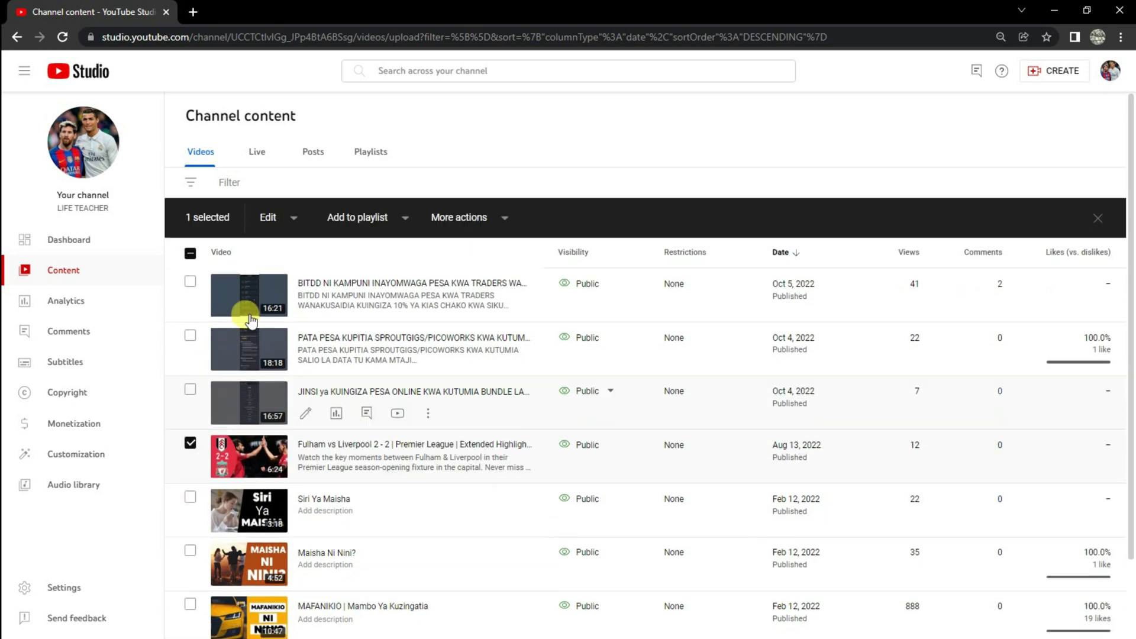
- Create a public playlist titled FOOTBALL and save the selected highlights video to it
click(407, 219)
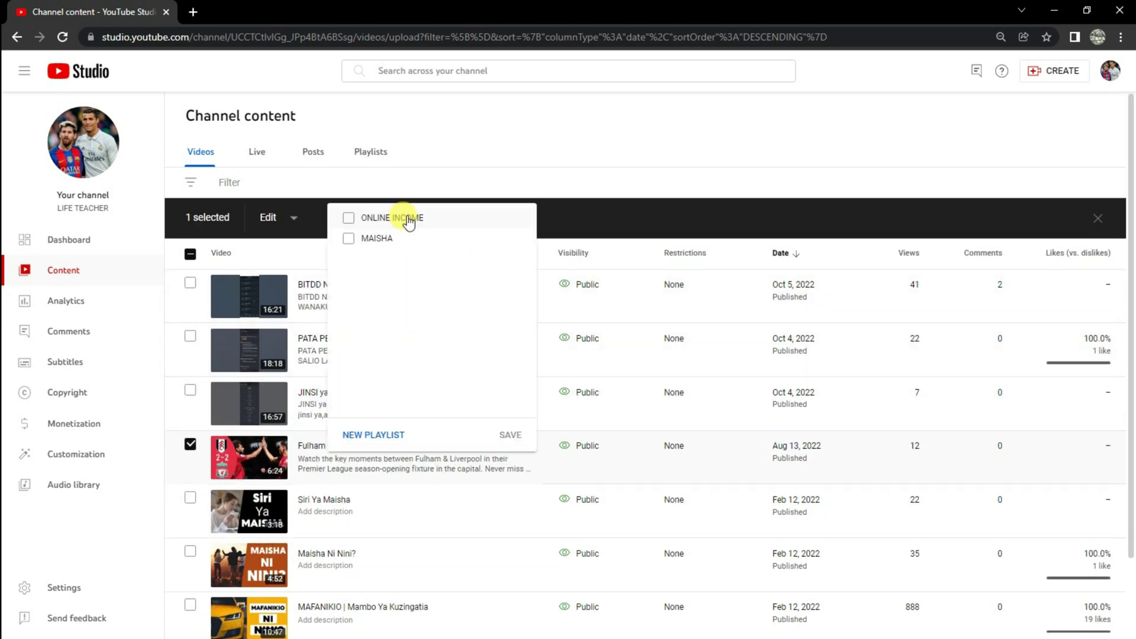
click(355, 438)
click(408, 331)
text(F)
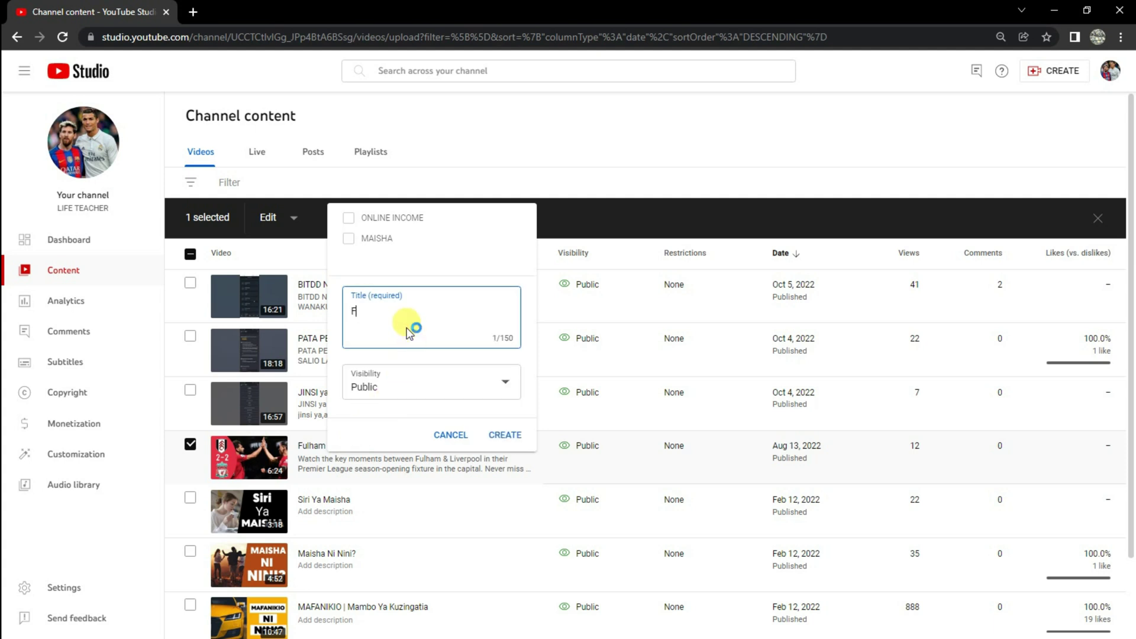
text(OOTBAL)
click(408, 330)
click(503, 438)
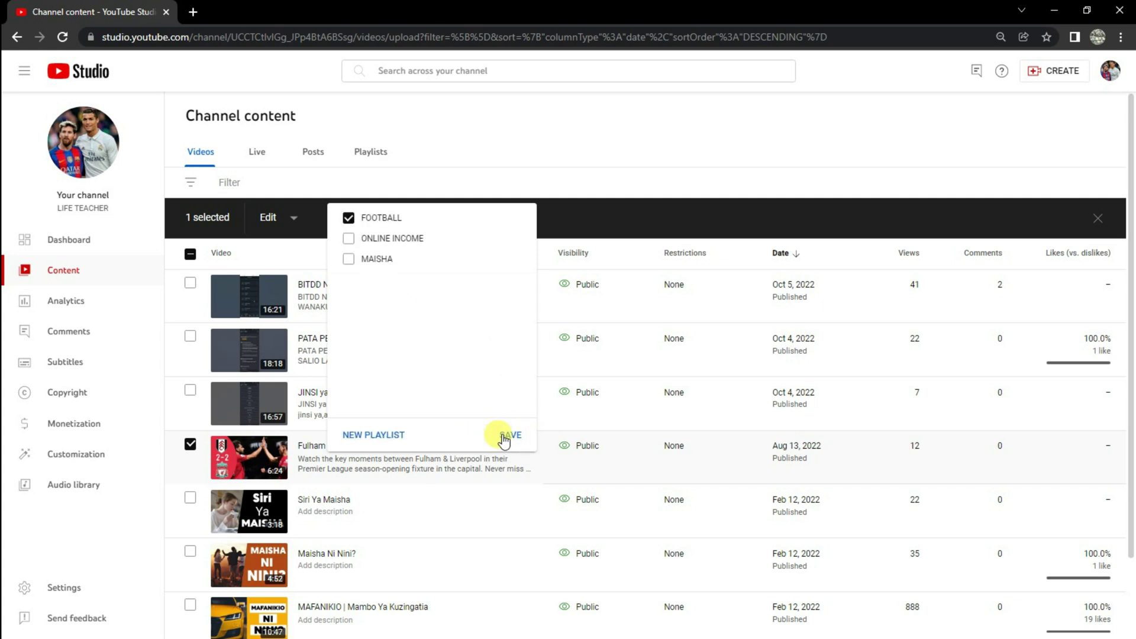
click(504, 439)
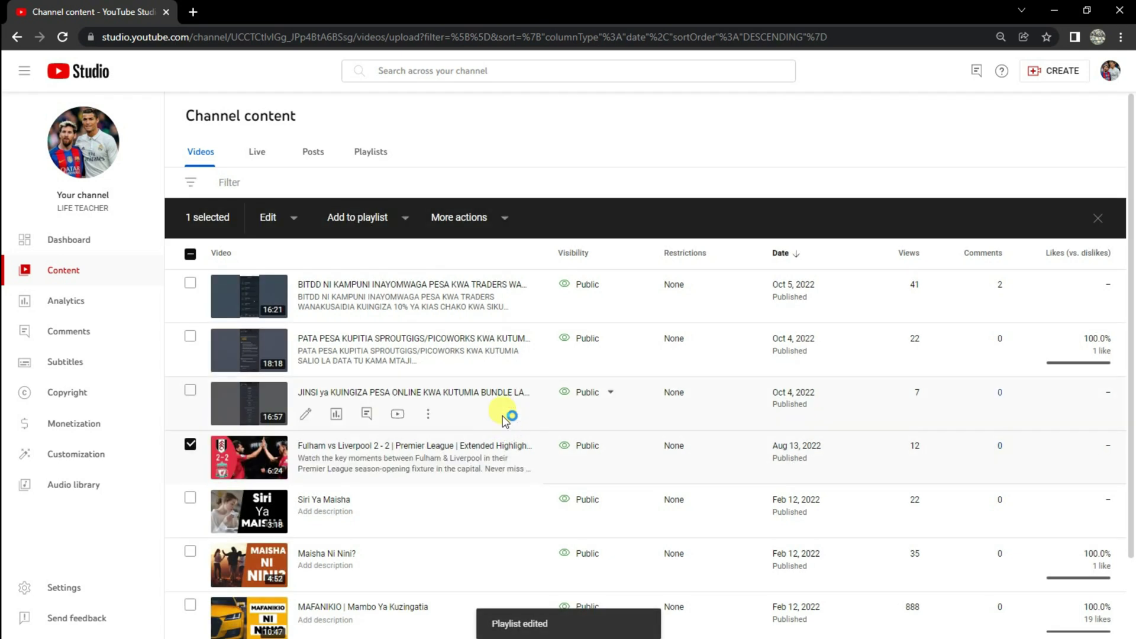
- View the channel's playlists and reload the page to refresh the list
click(372, 155)
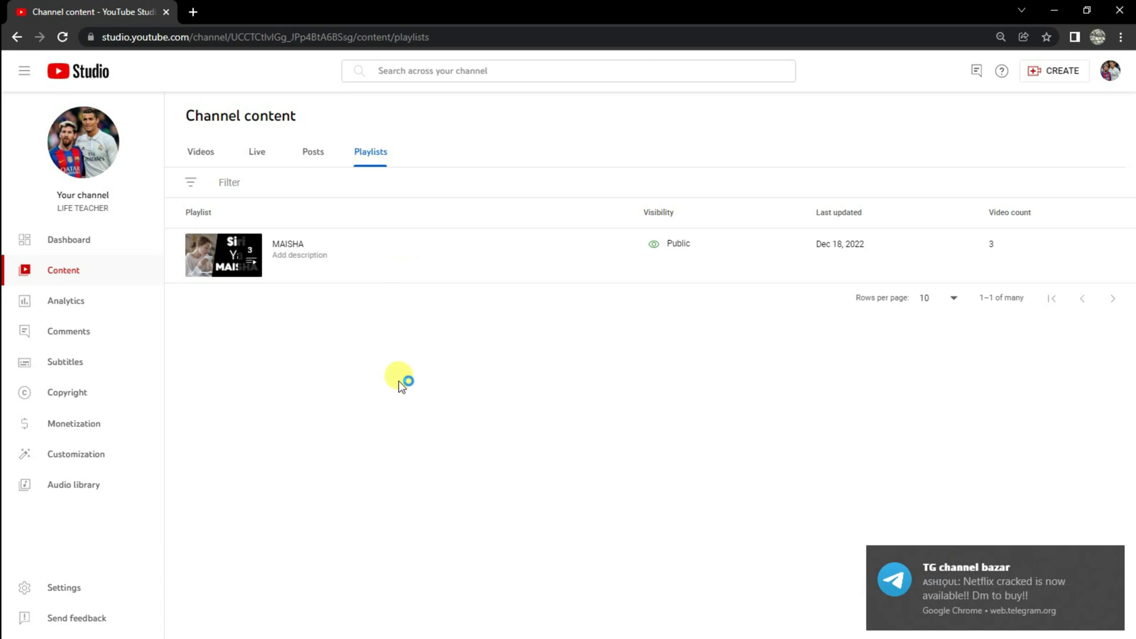
click(62, 37)
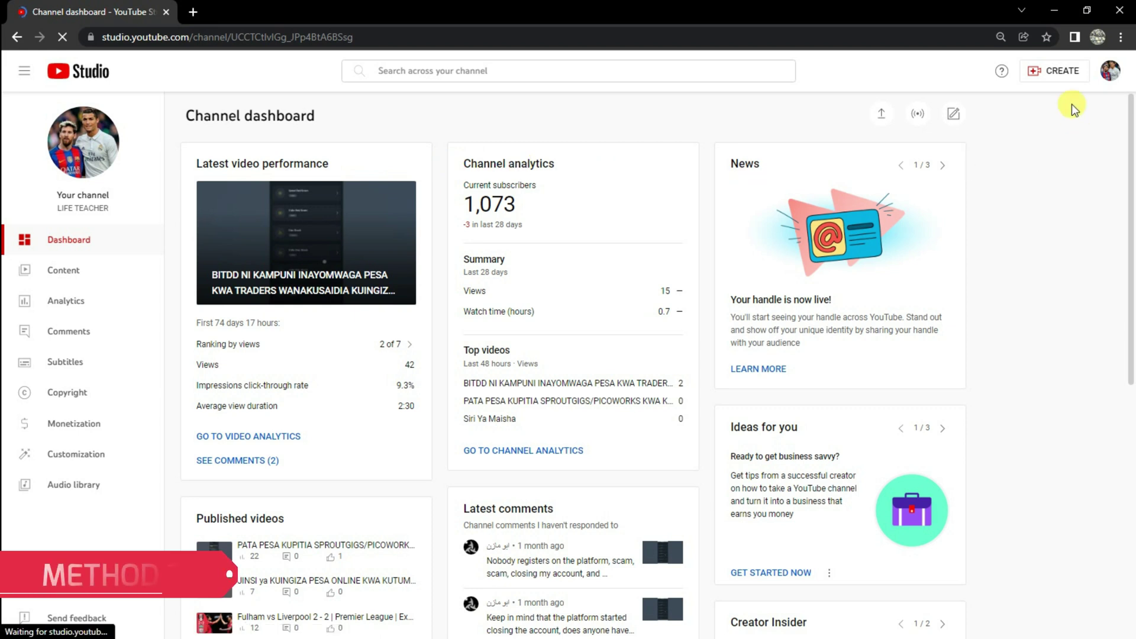
- Set the browser's page zoom to 100%
click(1121, 37)
click(1085, 172)
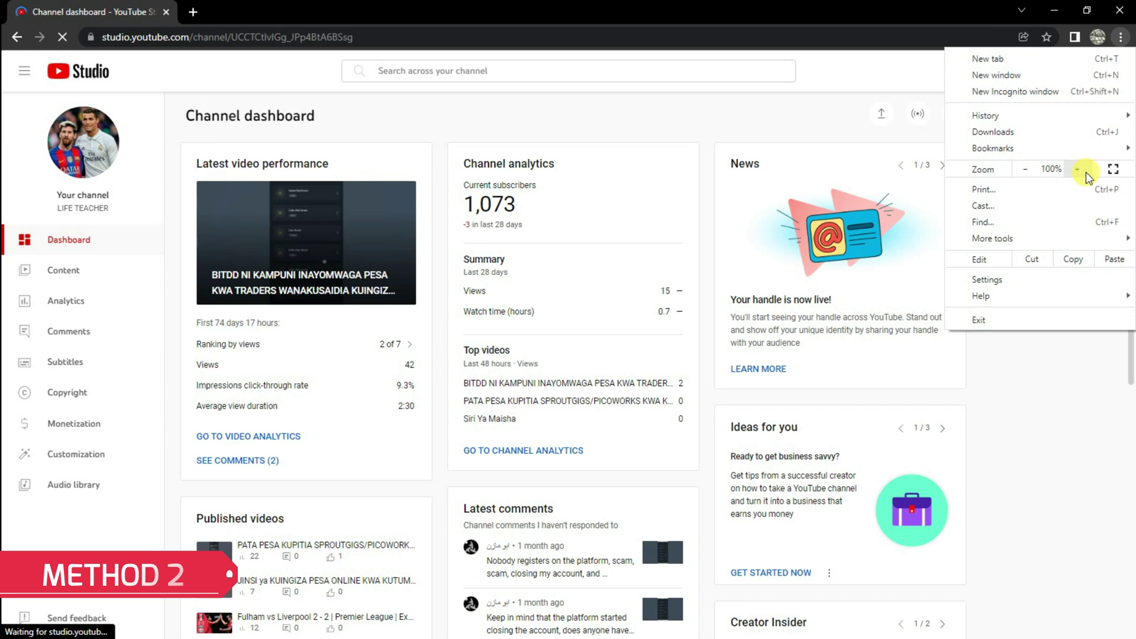
click(844, 128)
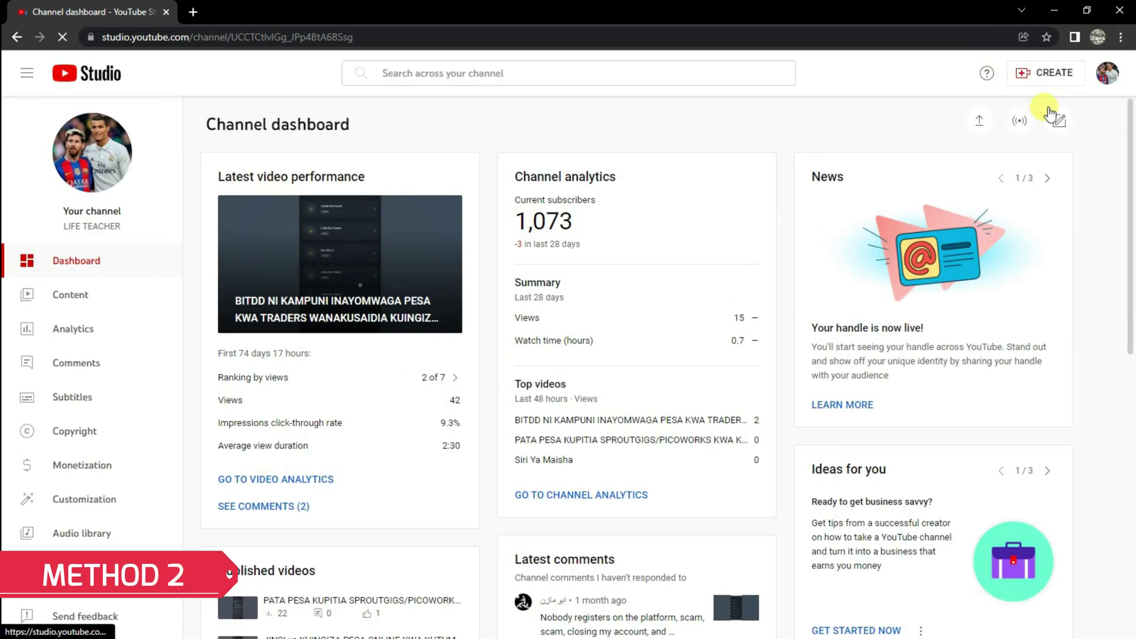
- Create a new public playlist titled LIFE directly from the channel dashboard
click(1051, 77)
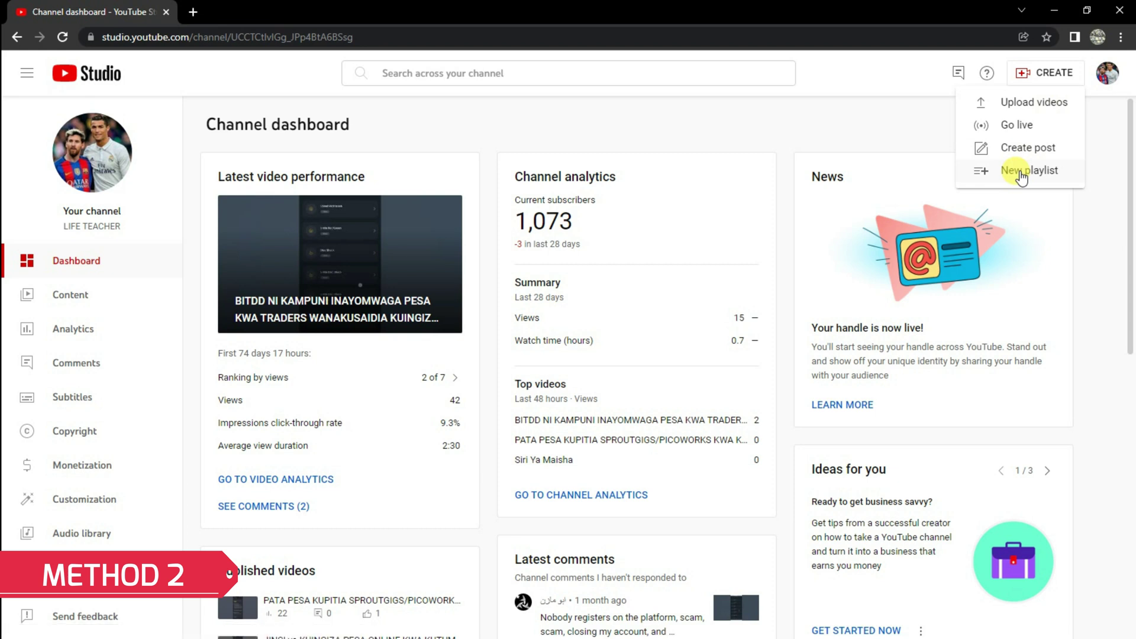
click(1022, 172)
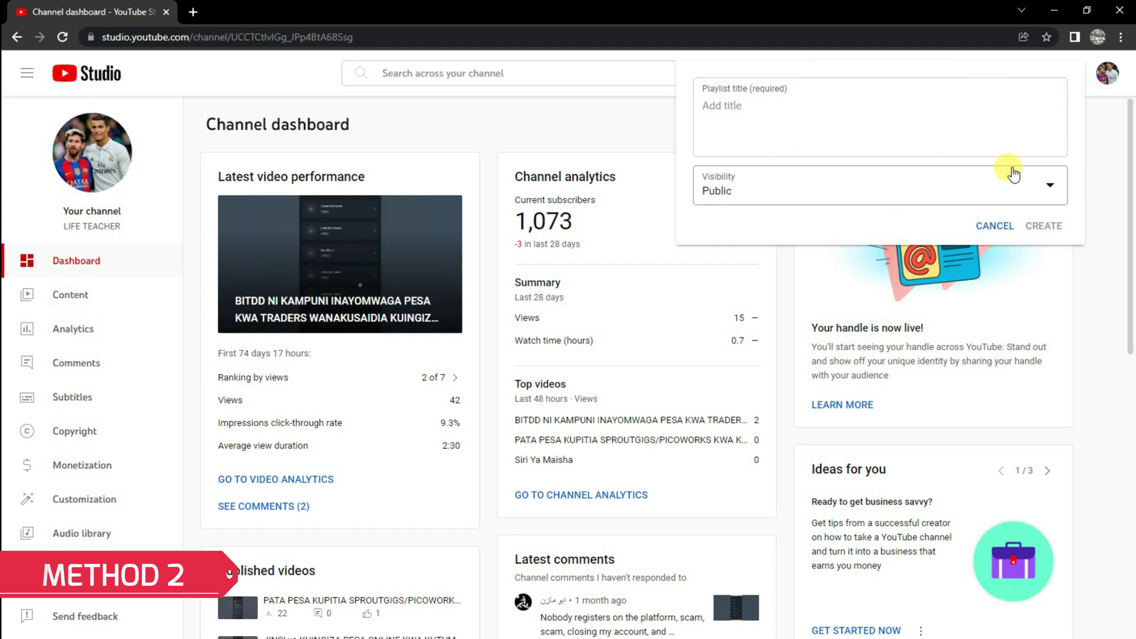
click(723, 95)
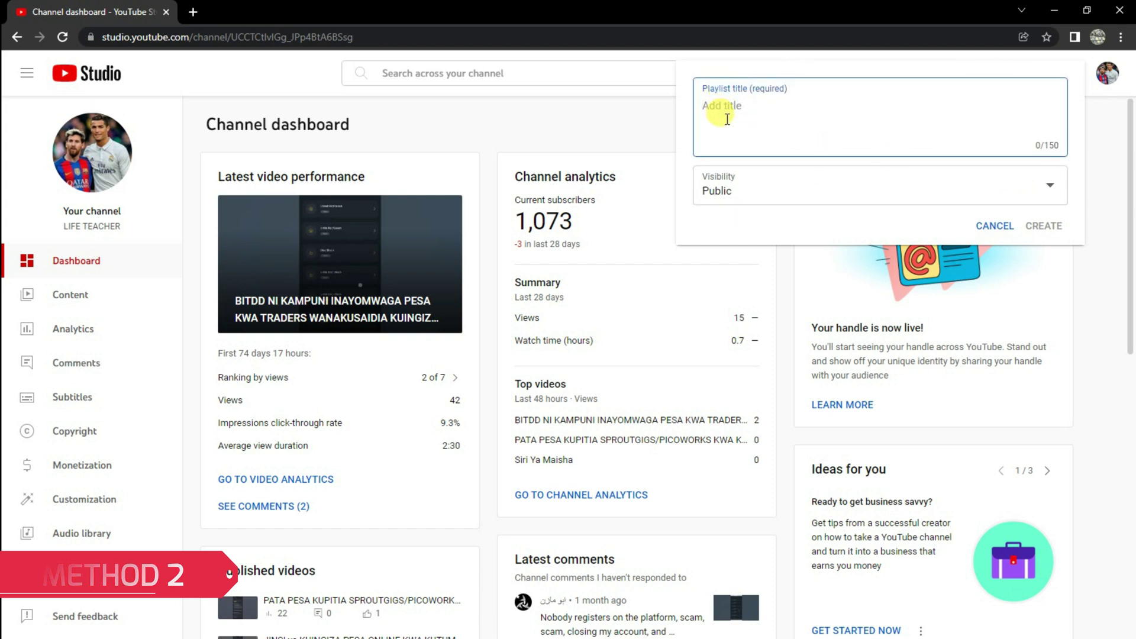
text(LiFE)
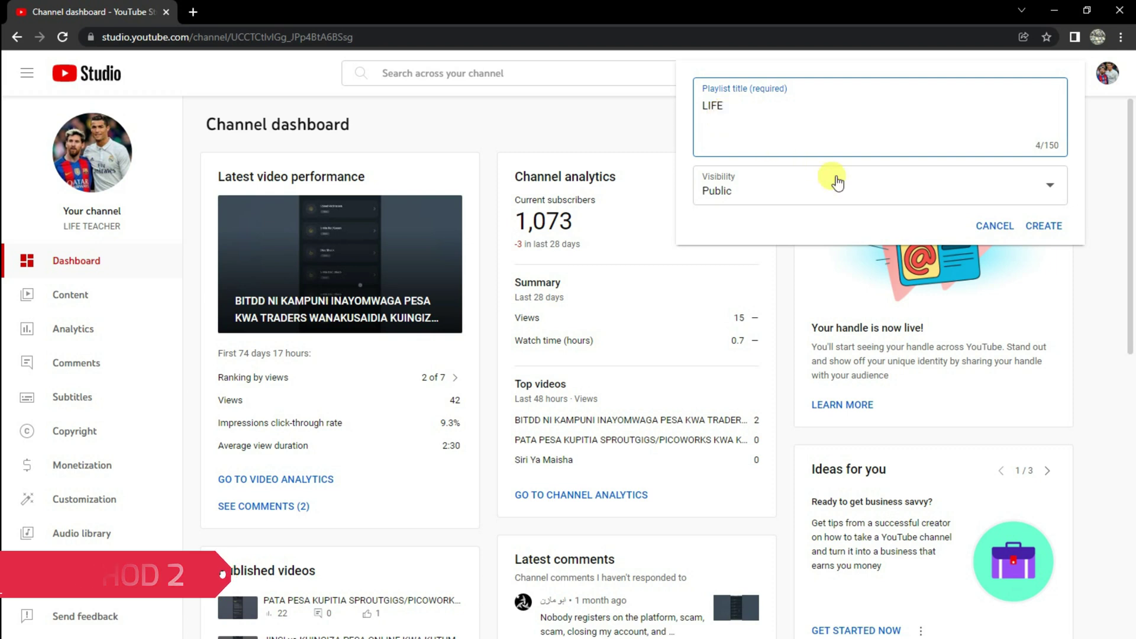
click(1045, 226)
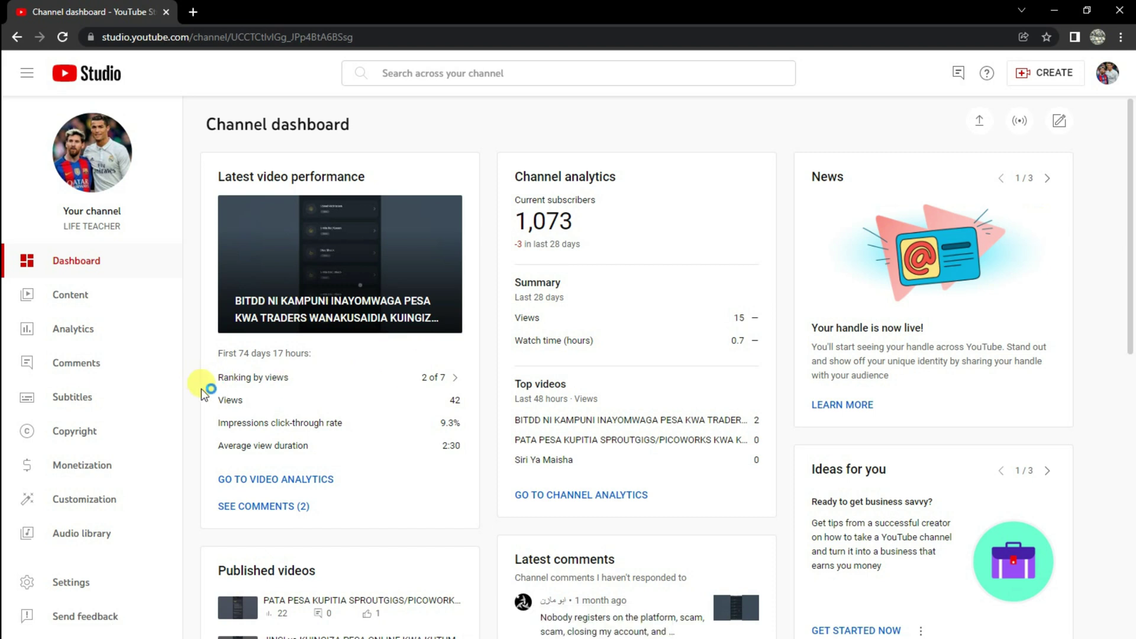
- In the channel's video list, select Siri Ya Maisha, Maisha Ni Nini? and MAFANIKIO | Mambo Ya Kuzingatia
click(71, 309)
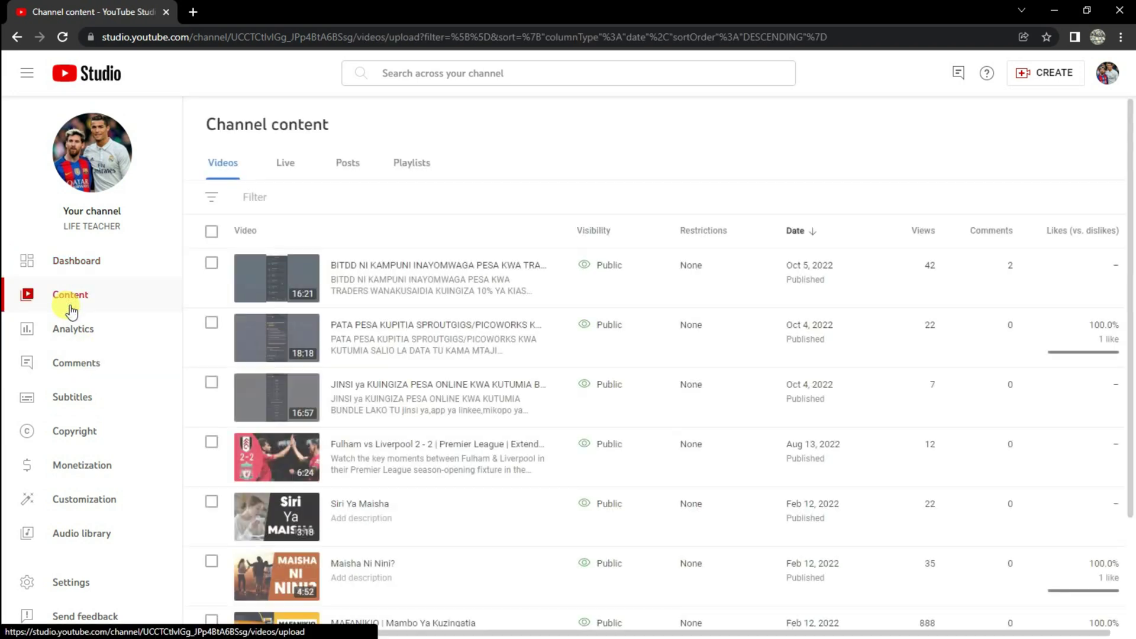
scroll(196, 349, down, 3)
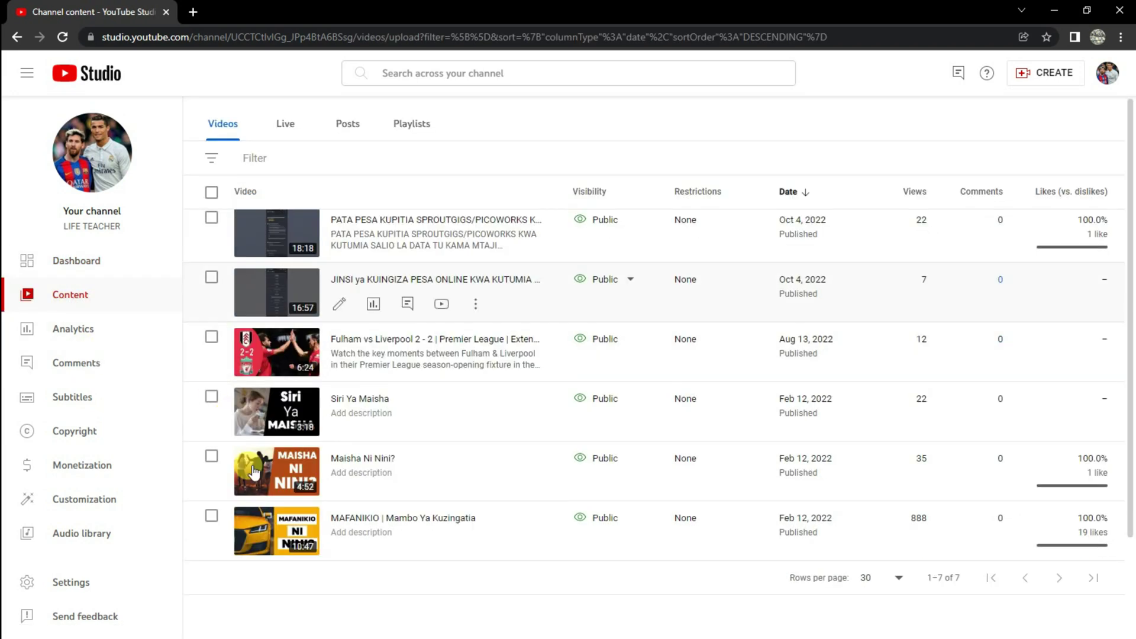
click(211, 382)
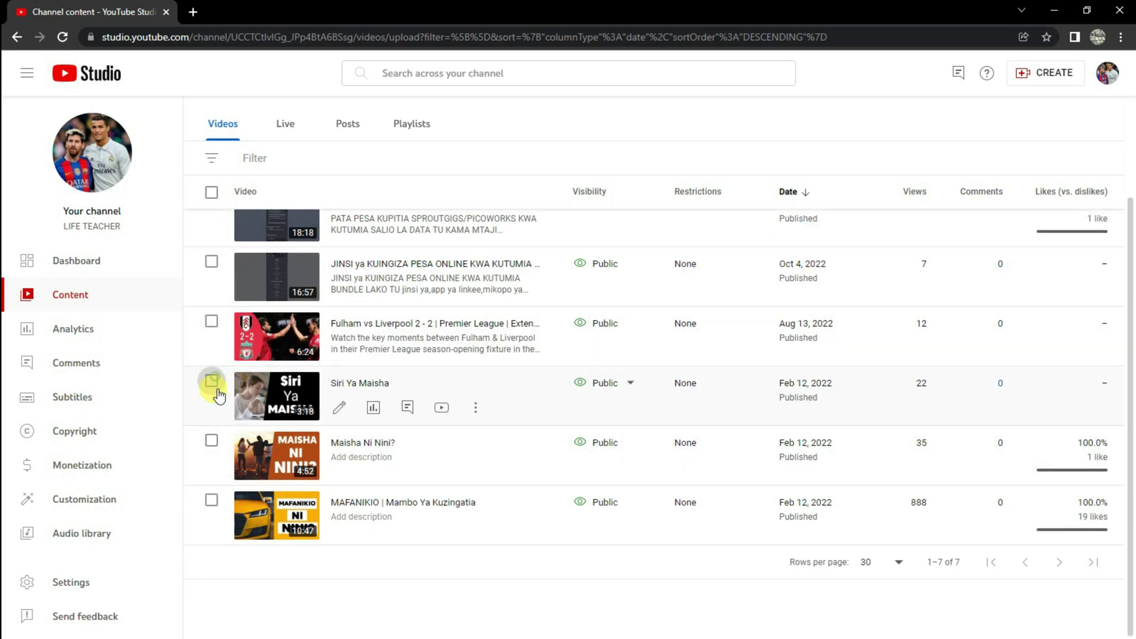
click(213, 456)
click(212, 498)
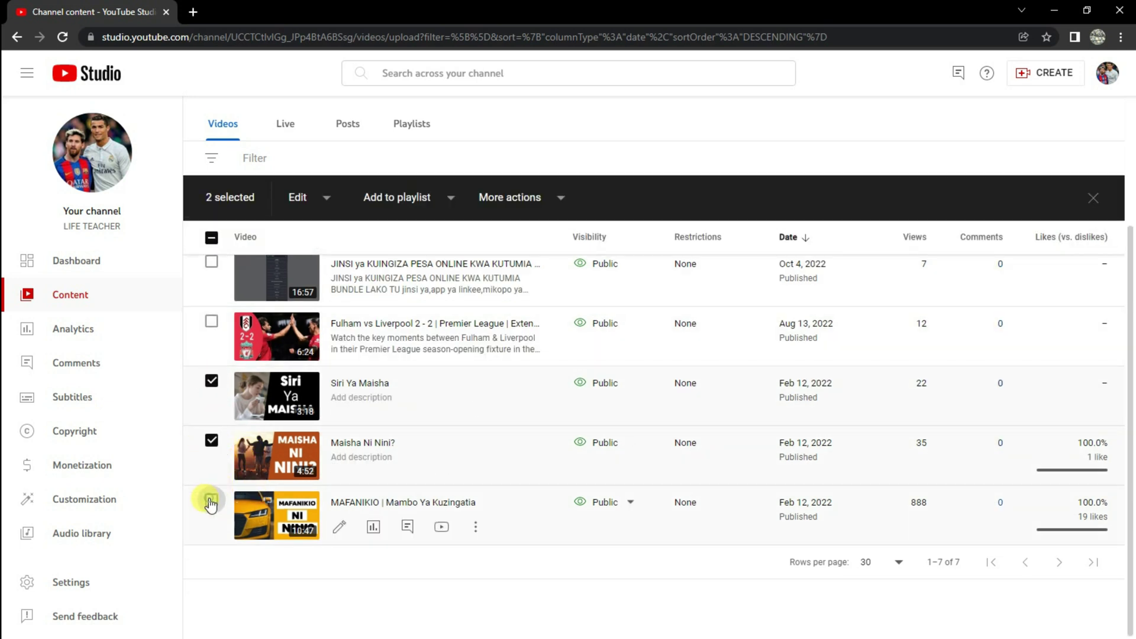
- Add the three selected videos to the LIFE playlist as well and save the playlist assignment
click(446, 198)
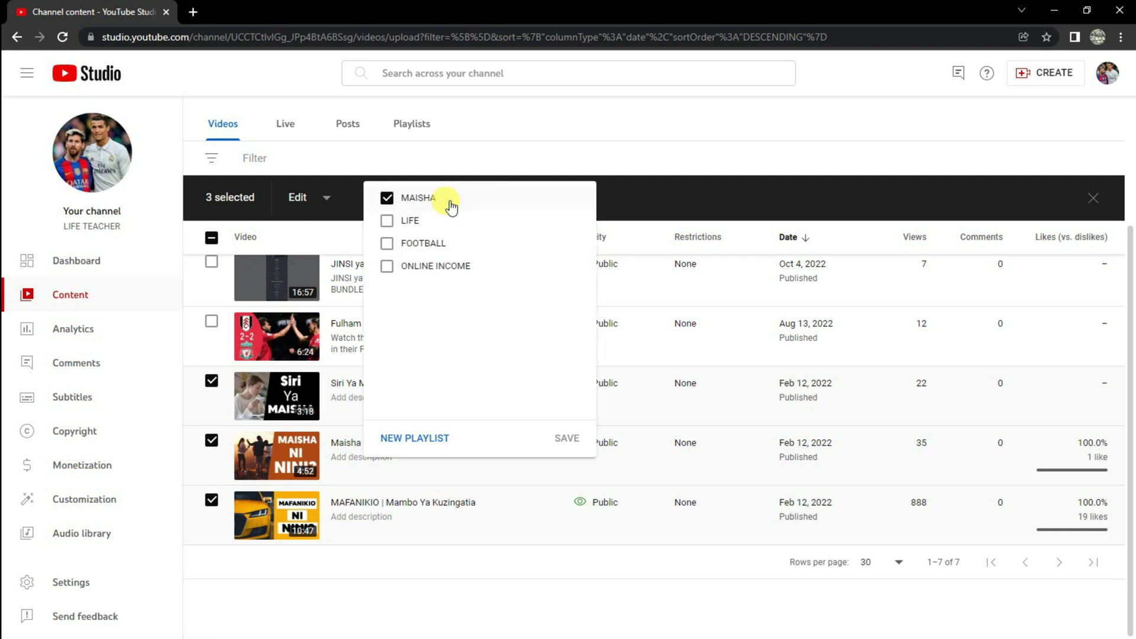
click(387, 222)
click(567, 439)
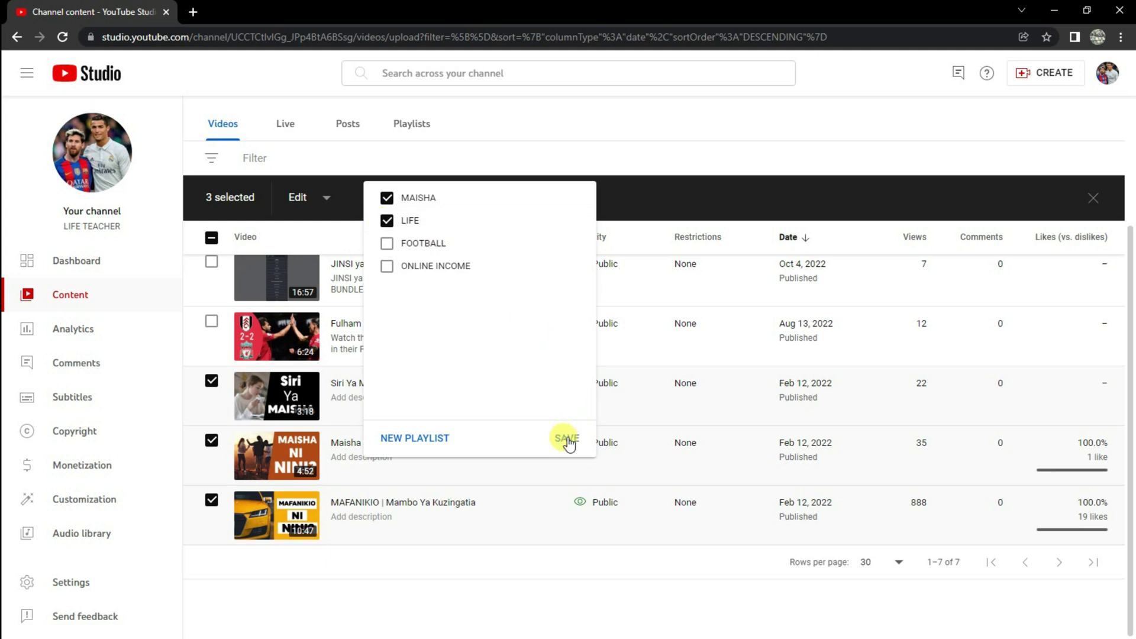